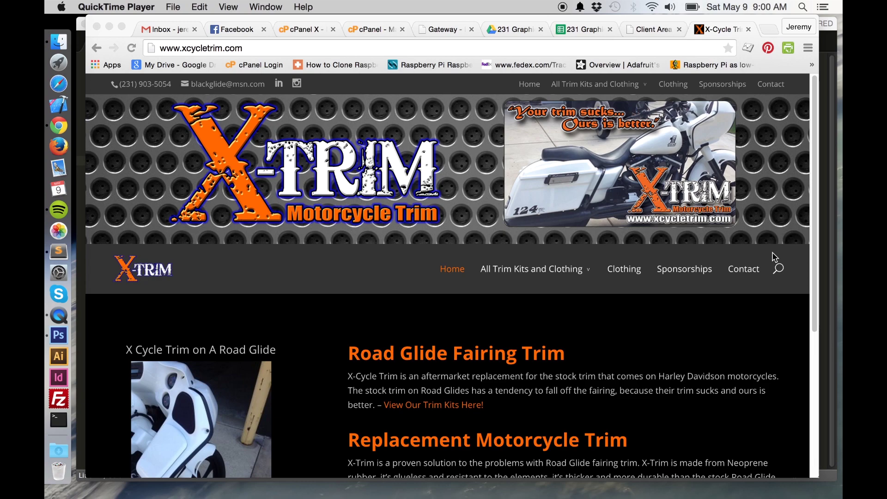
scroll(775, 258, "down", 5)
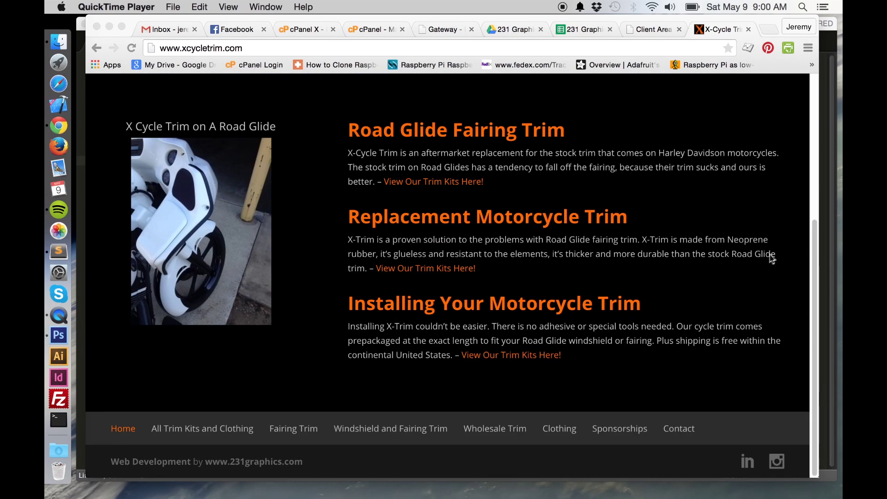
scroll(773, 257, "up", 5)
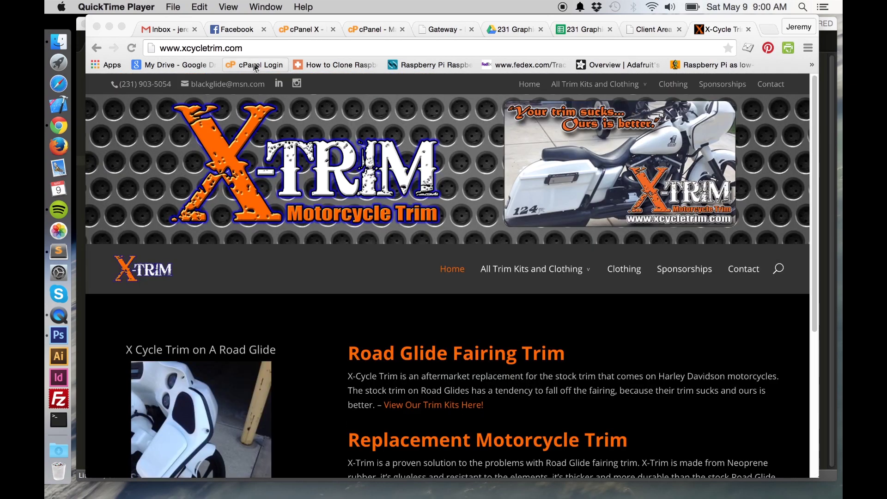
left_click(300, 47)
left_click(300, 48)
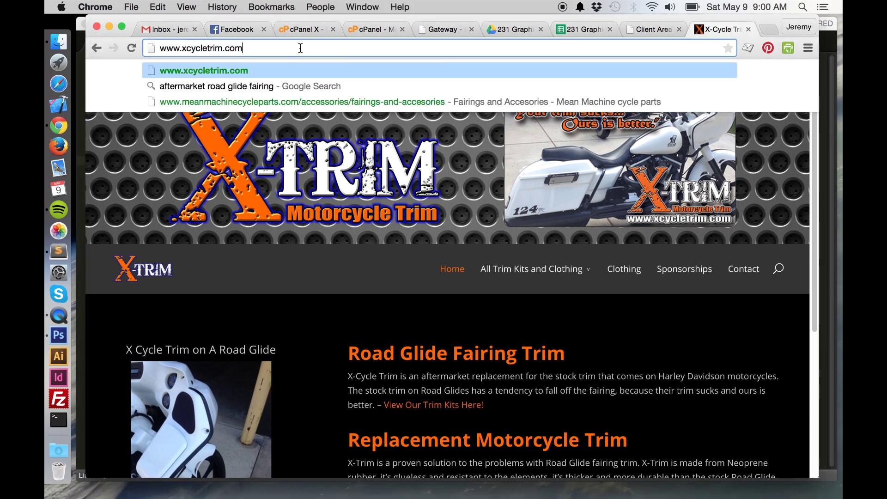
type("/wp-")
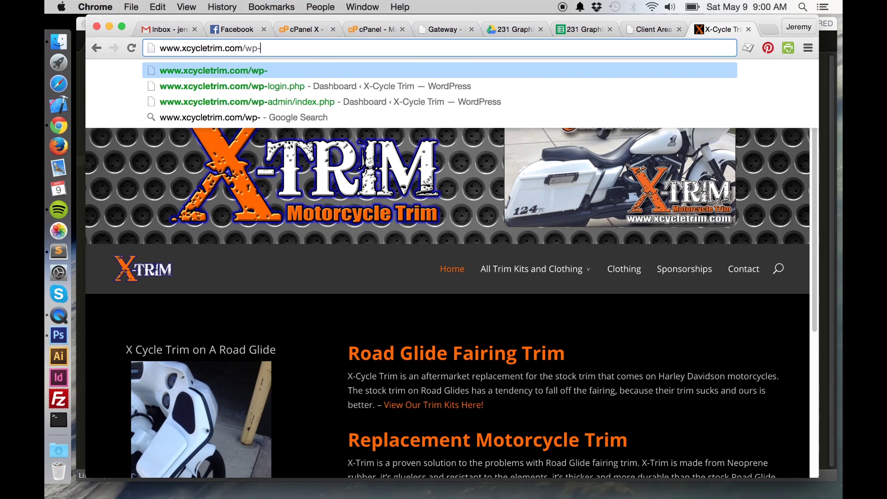
type("admin/")
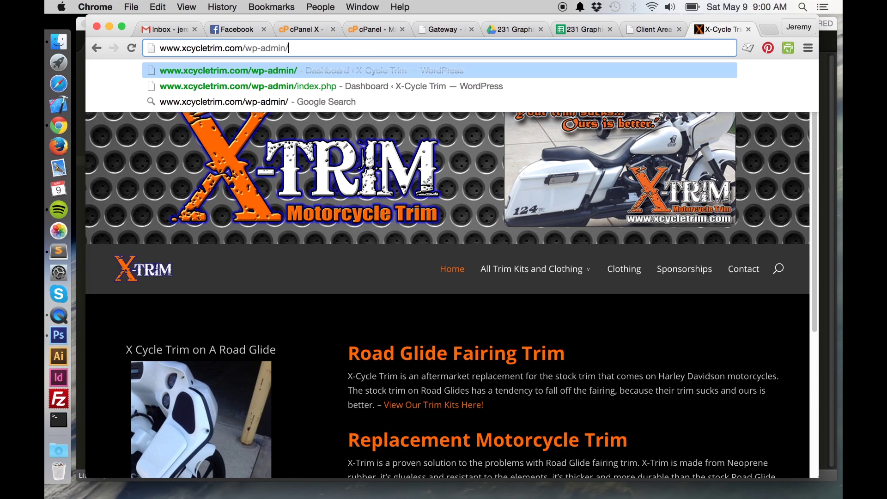
key("Return")
Step: Download a WordPress export file containing all content of the site, and dismiss the download notice
scroll(497, 272, "down", 10)
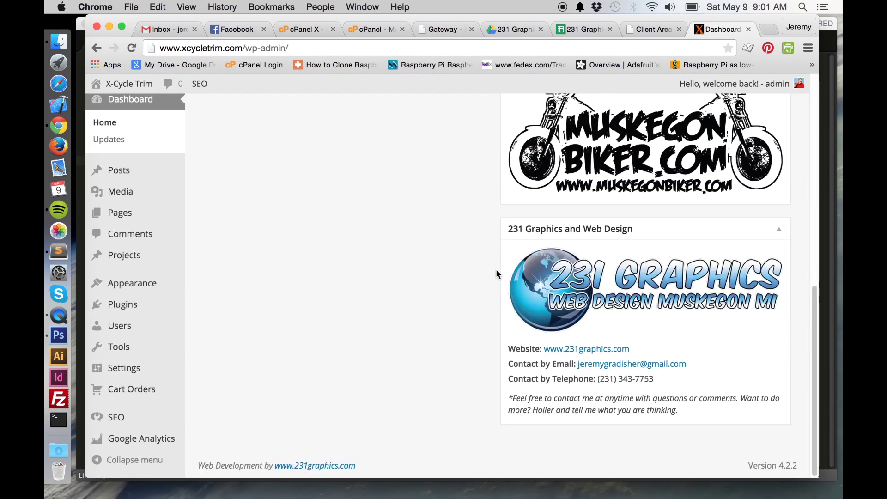
scroll(152, 332, "up", 10)
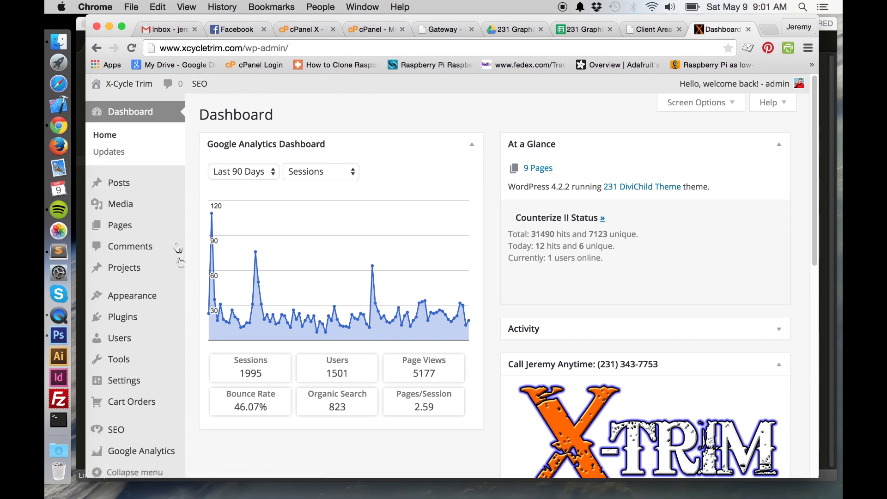
mouse_move(179, 296)
scroll(347, 248, "down", 4)
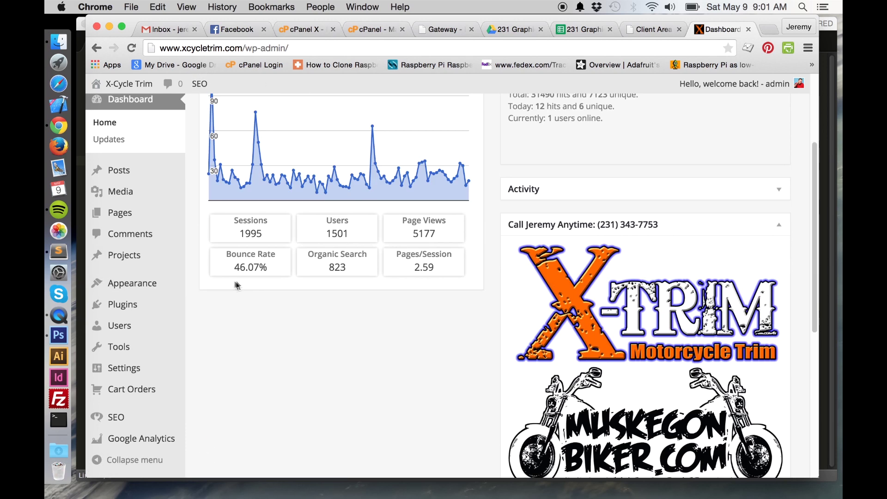
mouse_move(145, 351)
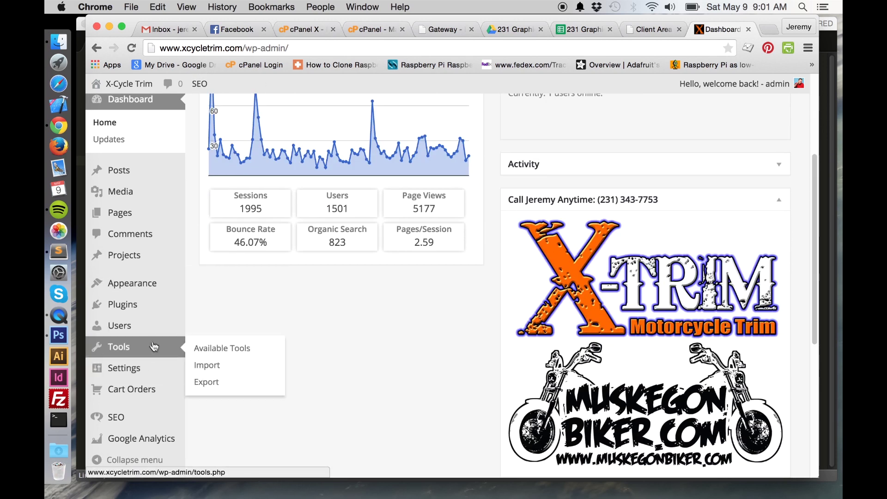
left_click(207, 382)
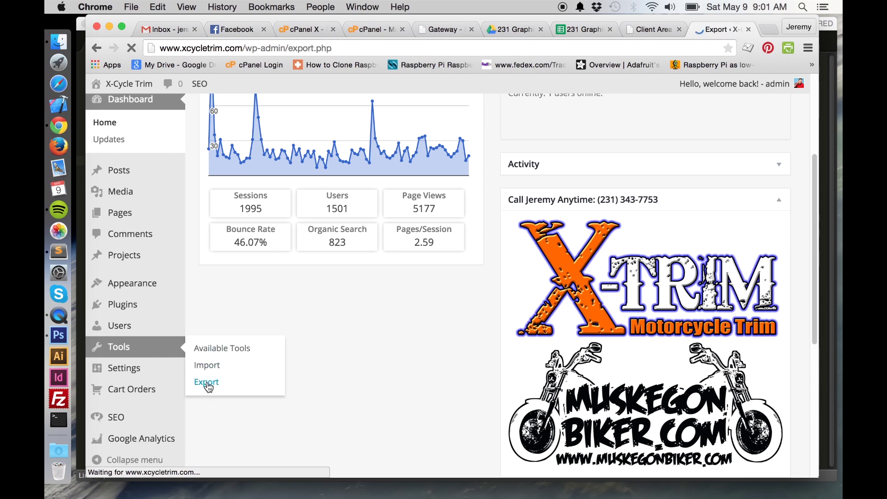
scroll(491, 291, "down", 1)
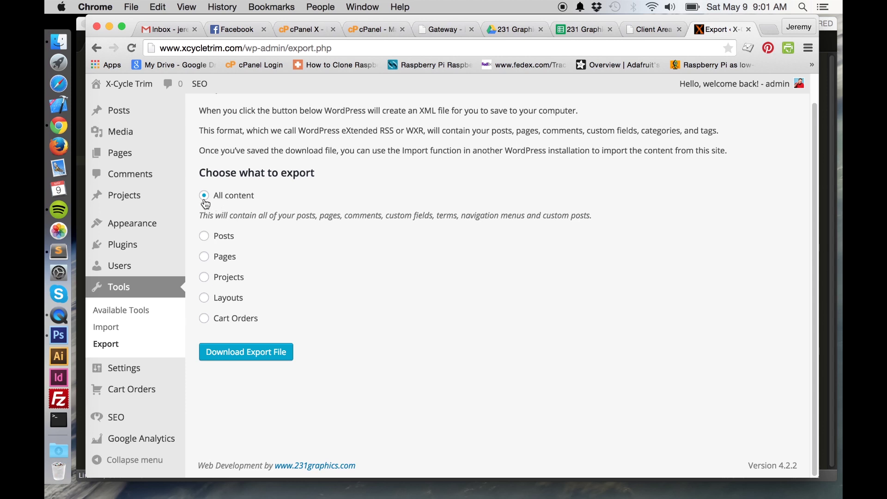
left_click(261, 361)
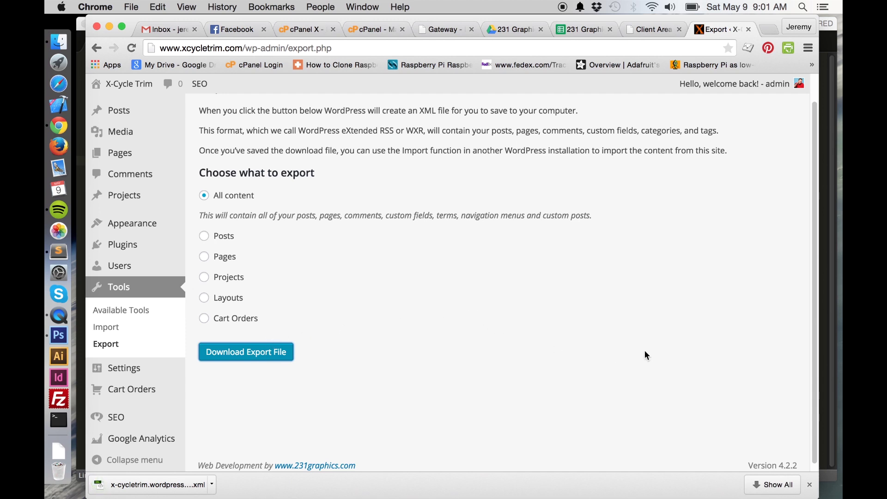
left_click(809, 485)
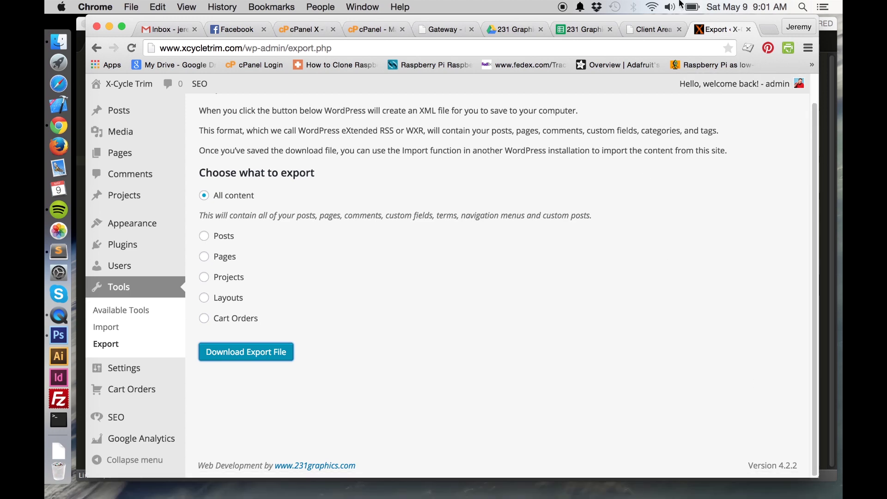
Step: Switch to FileZilla and connect to the saved Vigilant server with its xcycletrim.com folder open
left_click(649, 29)
key("super+Tab")
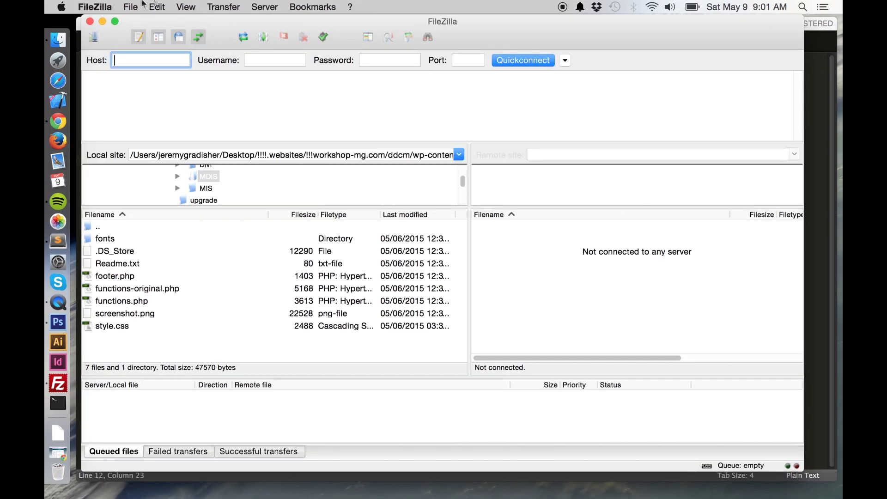
left_click(129, 8)
left_click(138, 22)
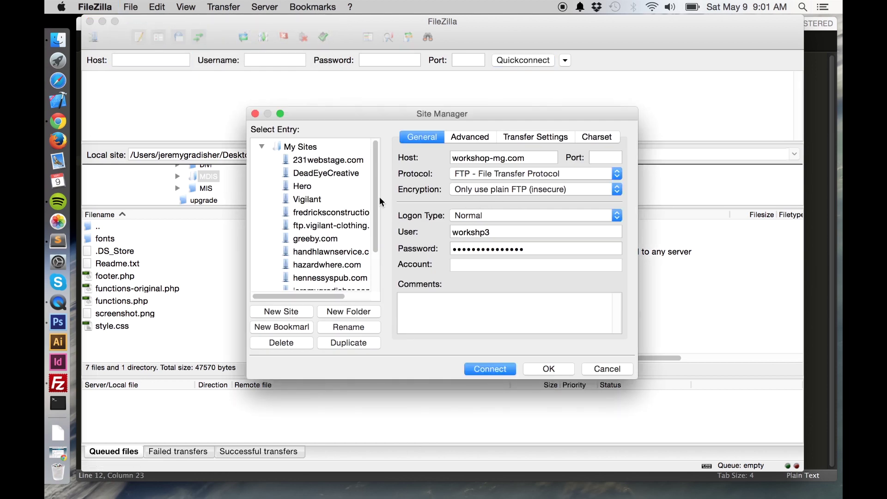
scroll(381, 202, "down", 3)
double_click(370, 276)
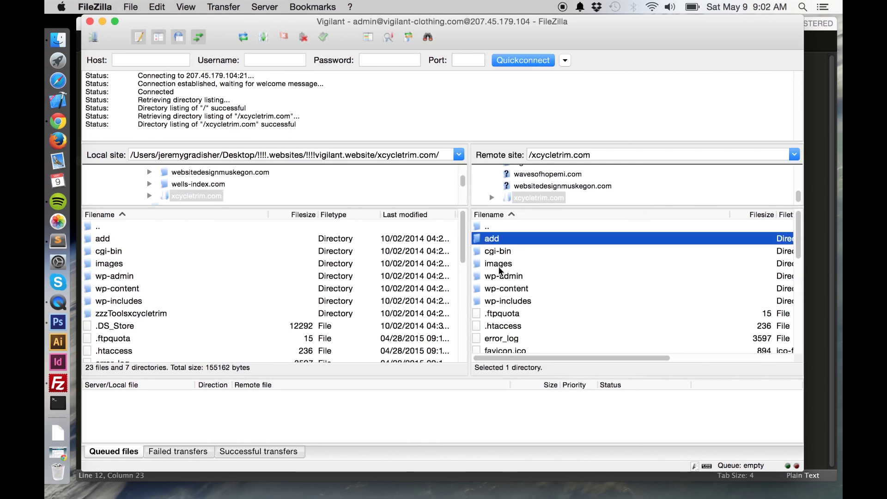
Step: Download all files and folders from the remote xcycletrim.com folder, always overwriting existing local files
scroll(503, 277, "down", 10)
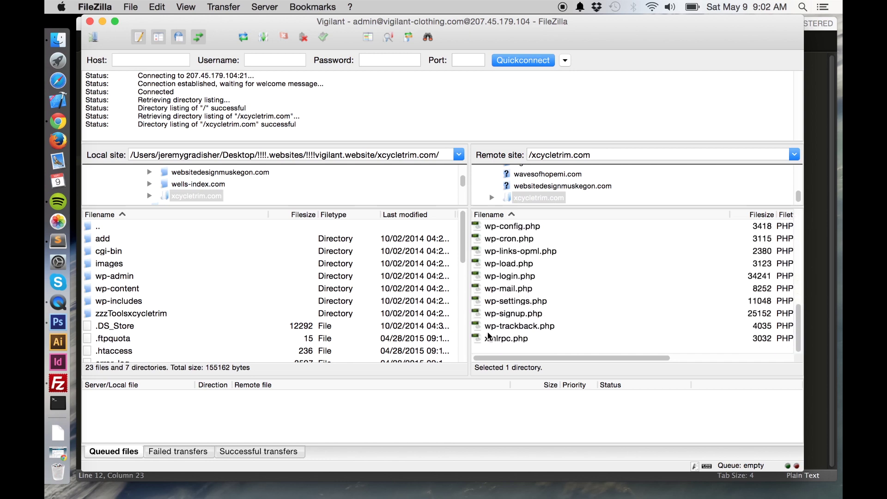
left_click(480, 341, "shift")
right_click(481, 341)
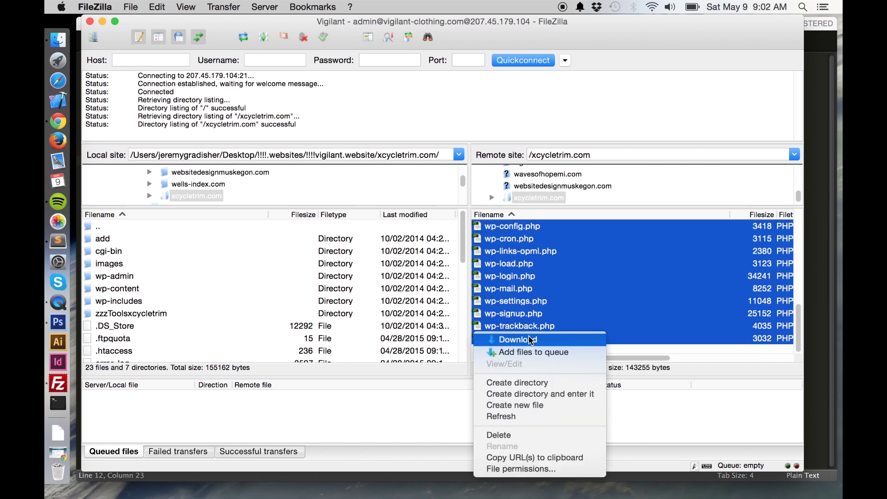
left_click(528, 340)
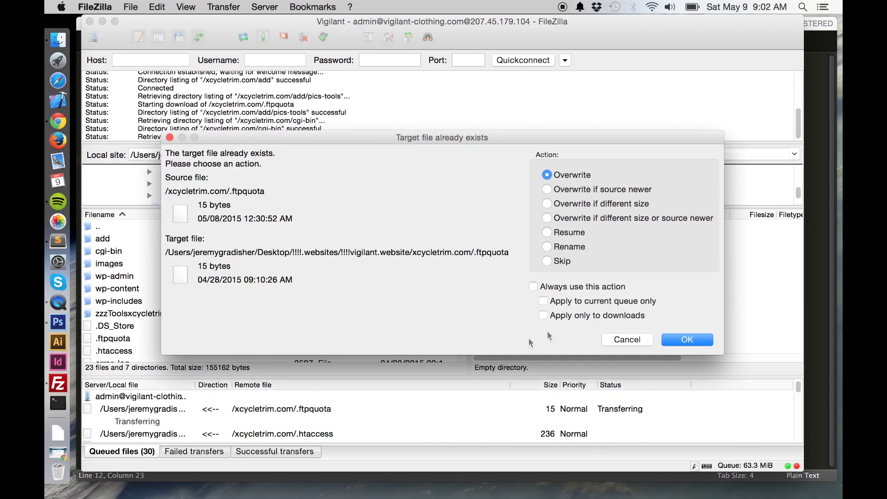
left_click(534, 286)
left_click(687, 340)
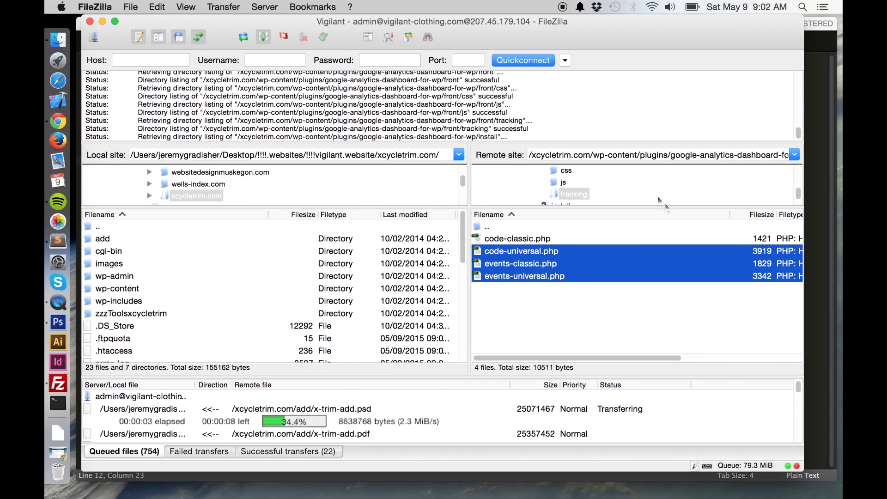
Step: Minimize FileZilla, switch to tysons-info.txt in Sublime Text and start a new line 14, leaving a blank line below the nameservers
left_click(103, 21)
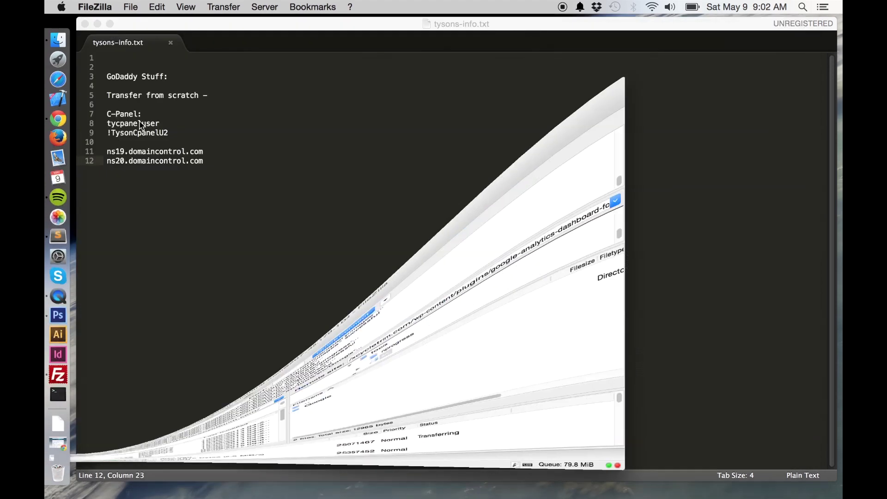
left_click(140, 22)
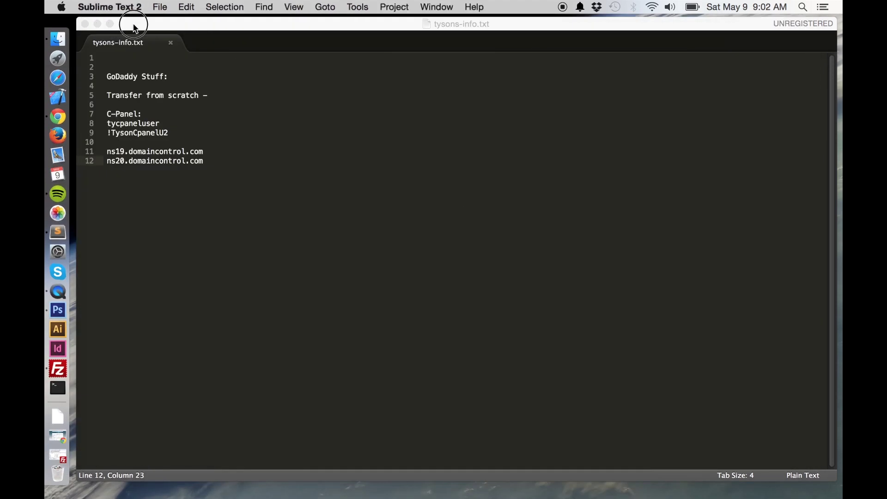
left_click(241, 157)
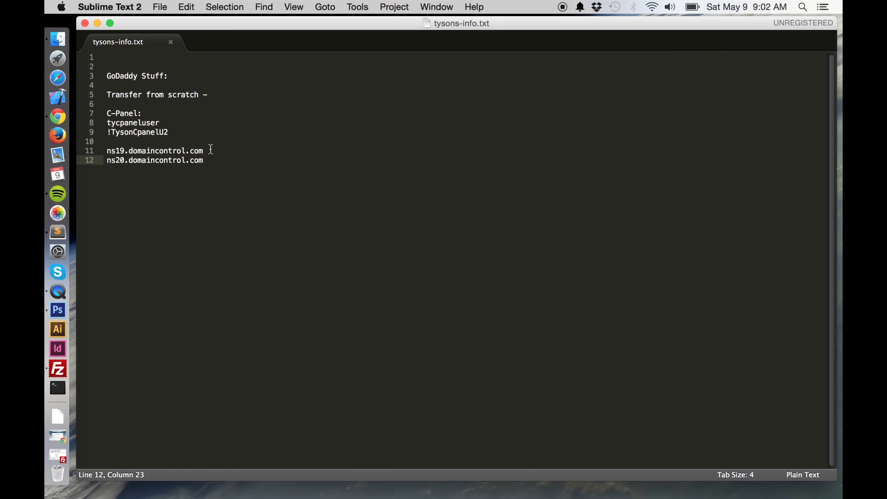
key("Return")
key("Return")
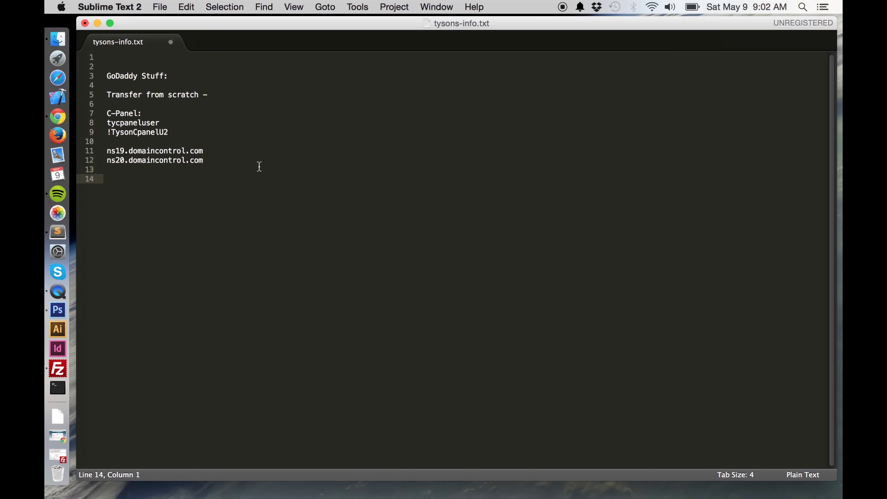
Step: Switch to Chrome and open the home page of the vigilant-clothing.com hosting account's cPanel
left_click(63, 123)
scroll(733, 224, "down", 5)
scroll(735, 230, "up", 5)
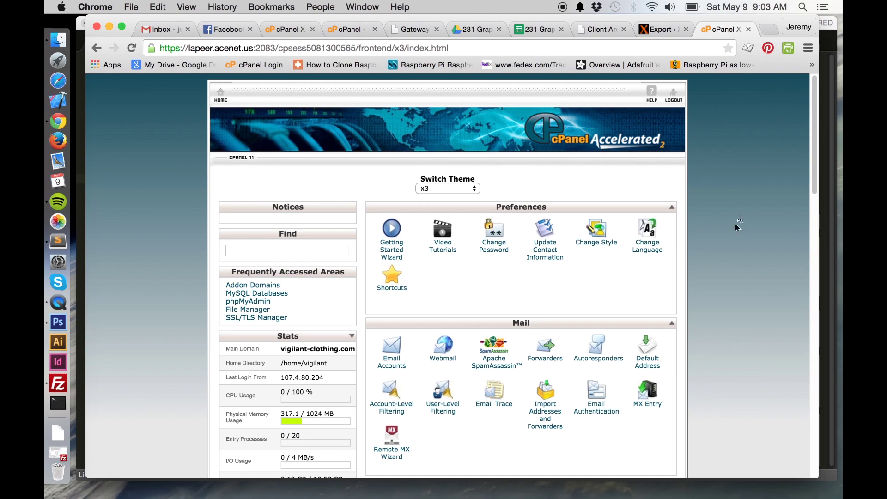
scroll(364, 222, "down", 15)
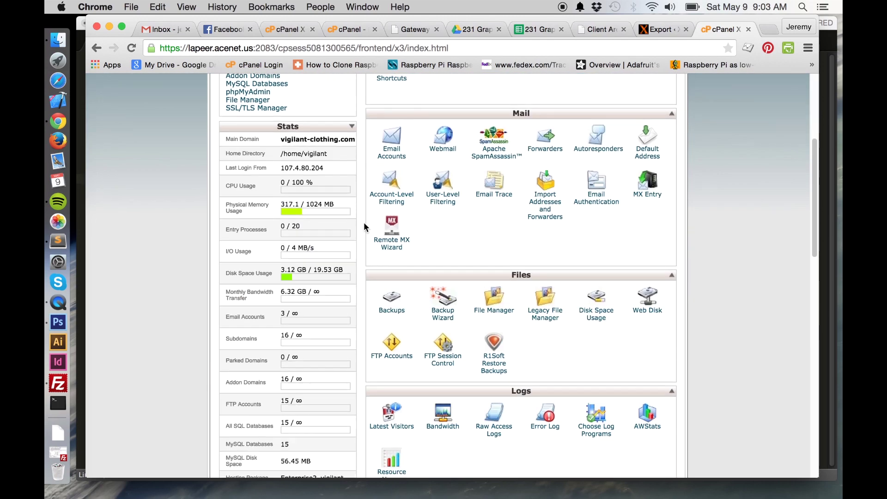
scroll(360, 223, "down", 6)
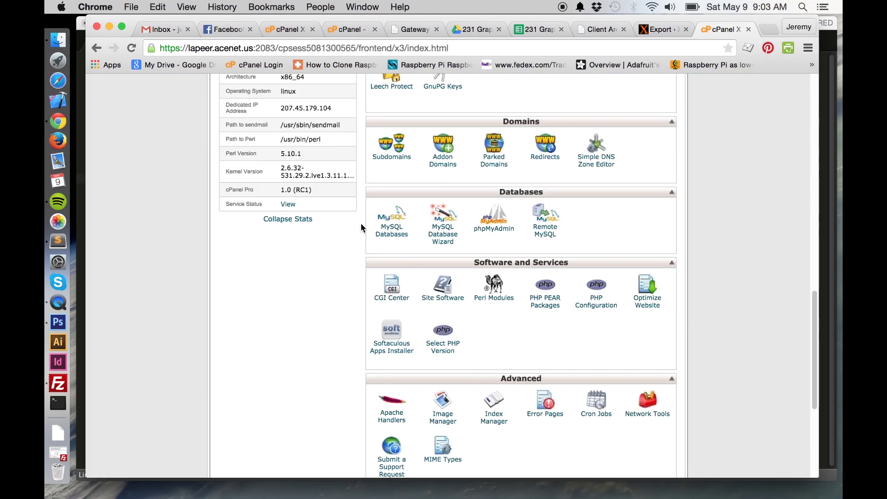
Step: Look through the hosting account's MySQL Databases page and return to the cPanel home page
left_click(396, 231)
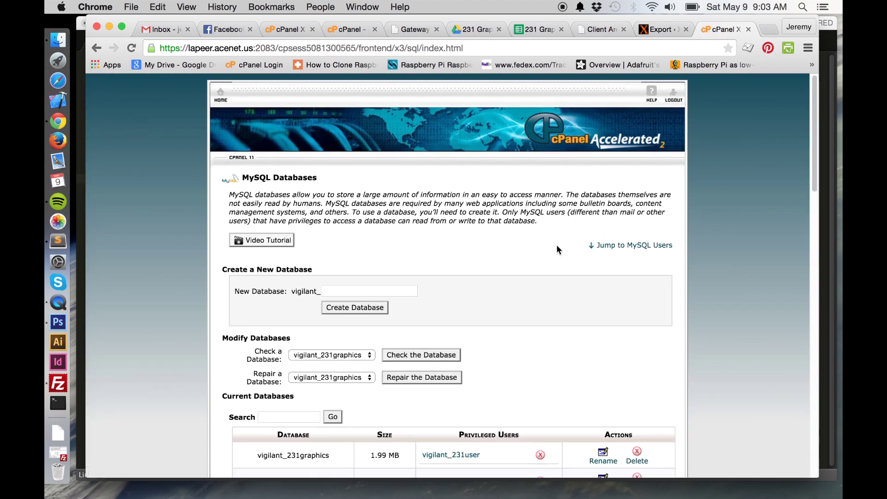
scroll(581, 243, "down", 15)
scroll(580, 243, "down", 5)
scroll(580, 244, "up", 15)
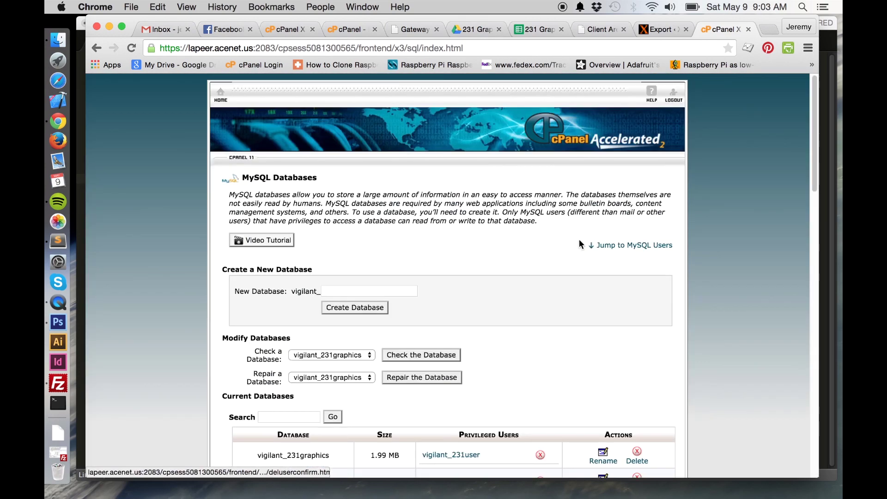
left_click(222, 93)
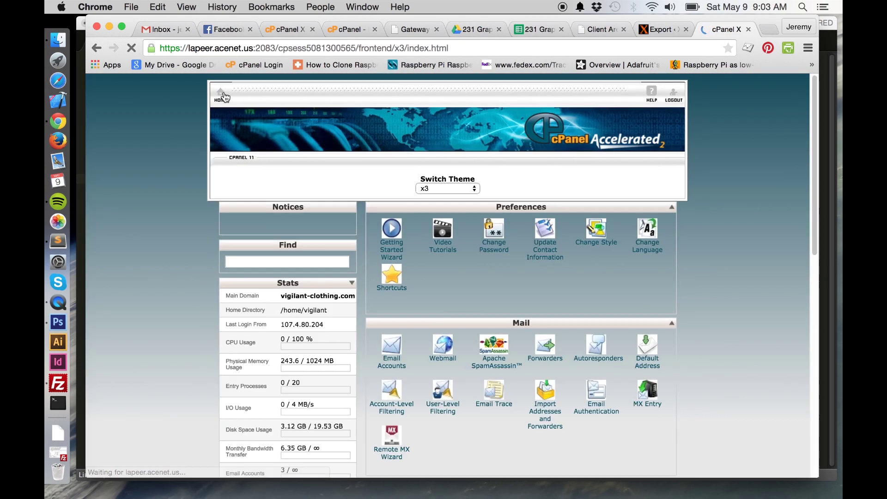
Step: Open phpMyAdmin from cPanel, expand the vigilant database group and open the vigilant_xtrim database
scroll(577, 279, "down", 2)
scroll(577, 279, "down", 20)
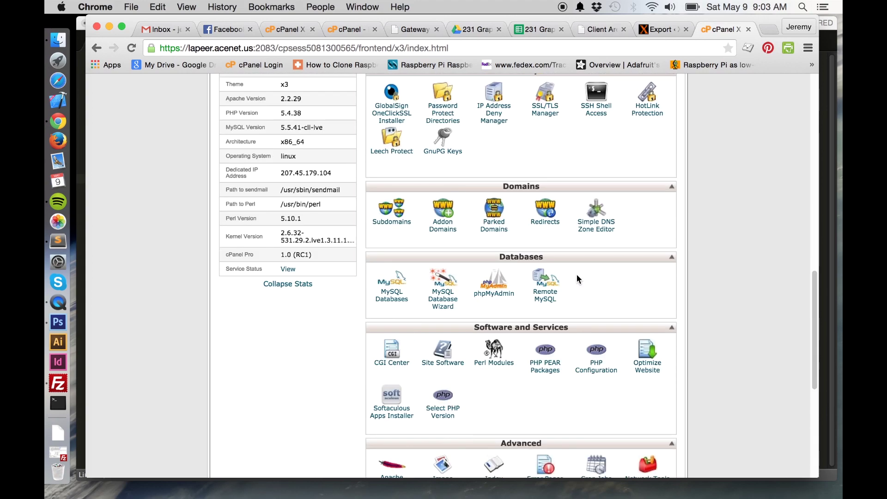
scroll(575, 277, "up", 2)
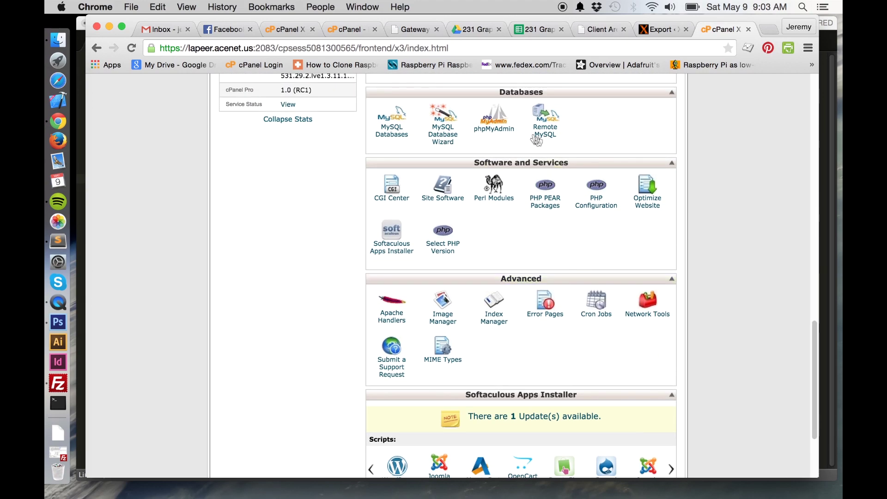
left_click(493, 125)
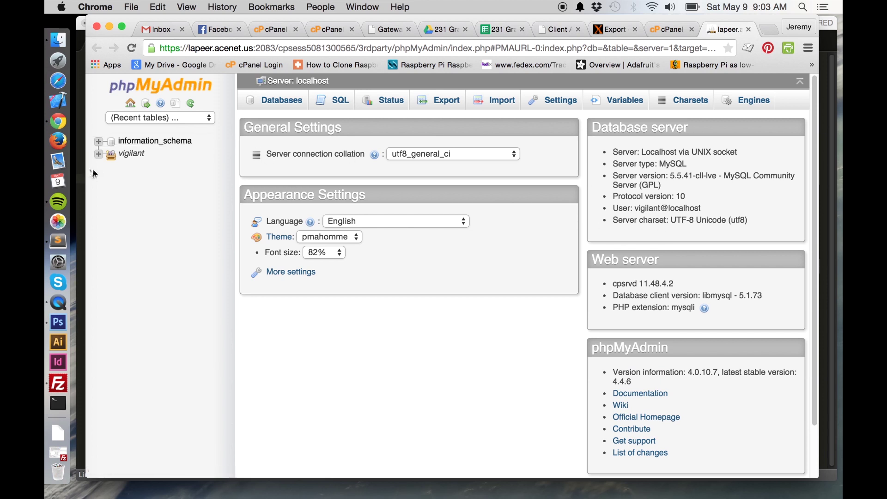
left_click(113, 156)
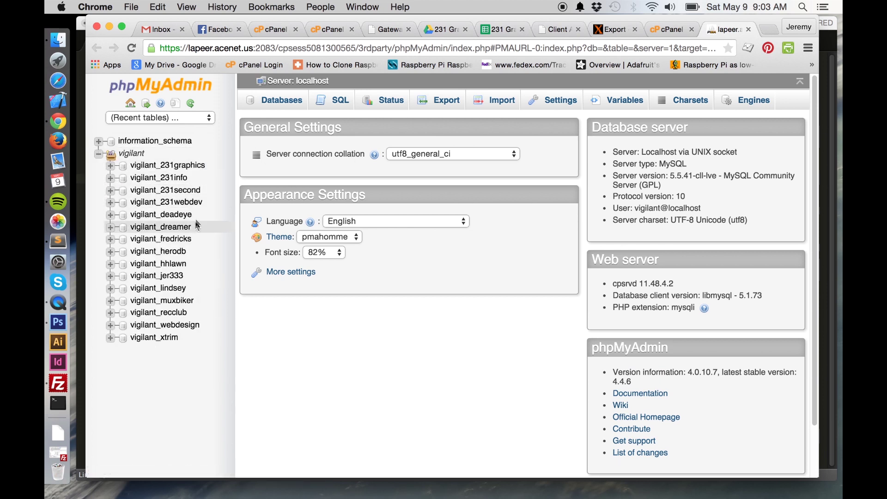
left_click(143, 339)
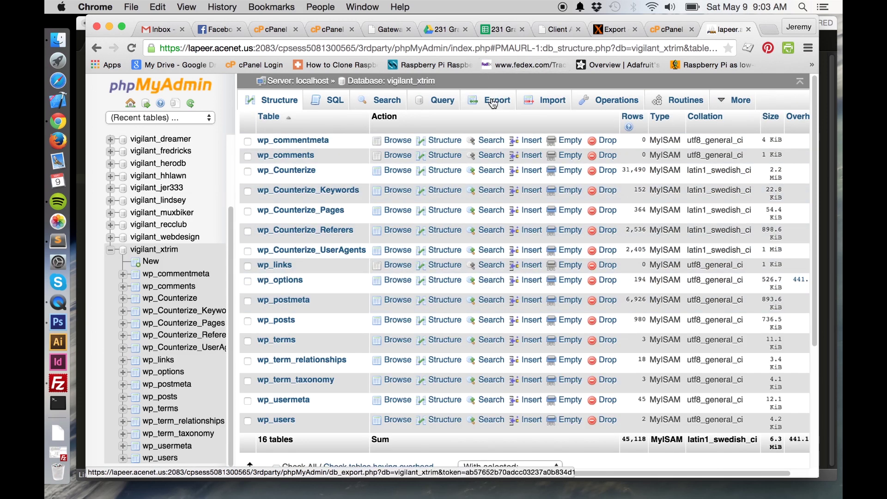
Step: Export the vigilant_xtrim database with the Quick method in SQL format
left_click(493, 103)
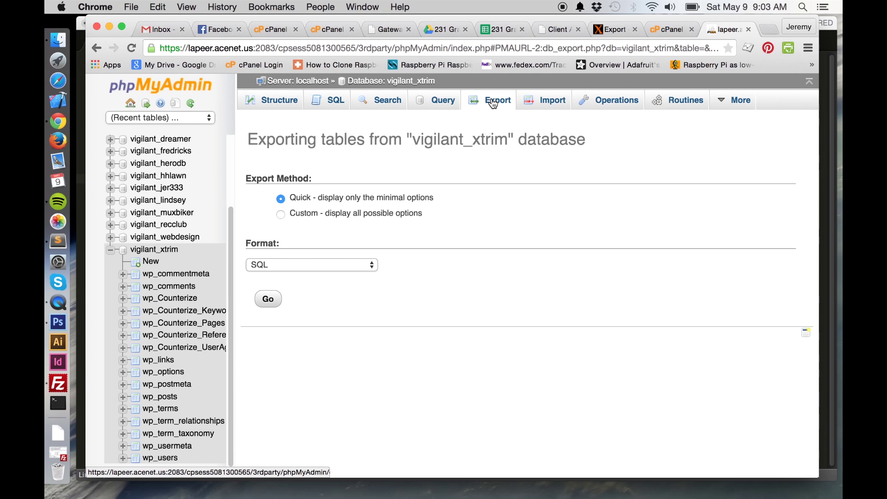
left_click(271, 301)
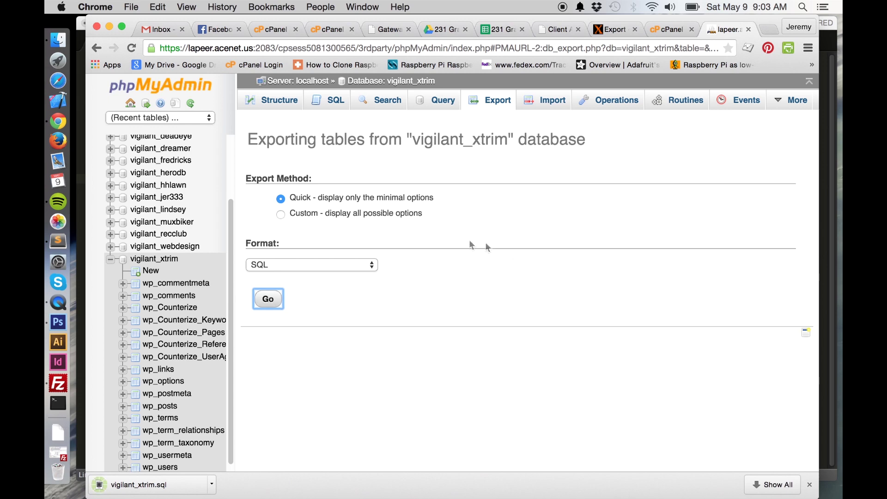
Step: Close the two Google Drive tabs in the browser and return to the phpMyAdmin export page
left_click(611, 31)
left_click(522, 29)
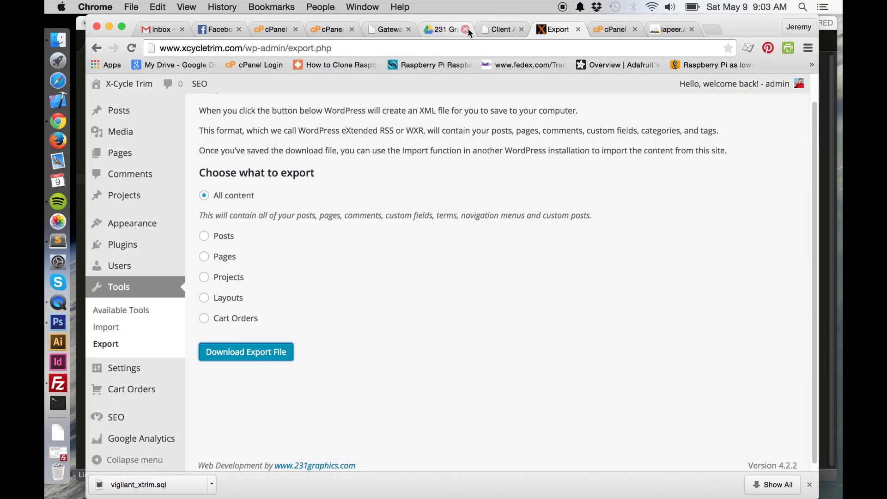
left_click(466, 29)
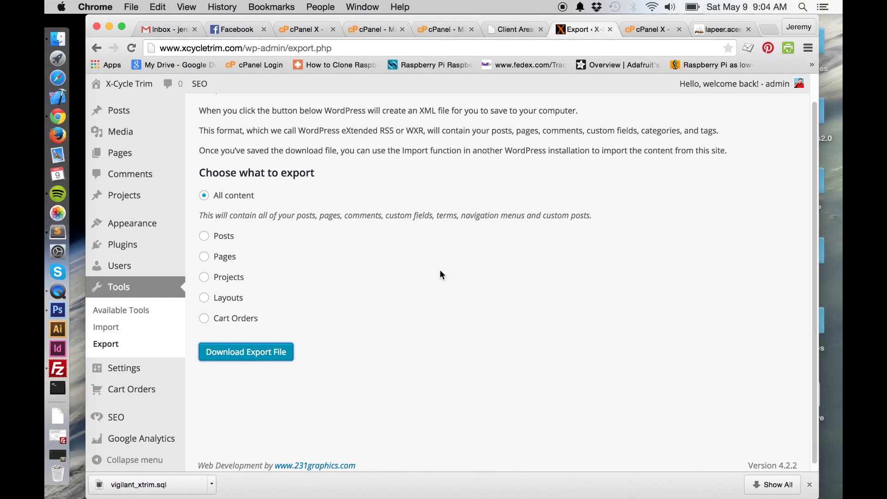
left_click(728, 30)
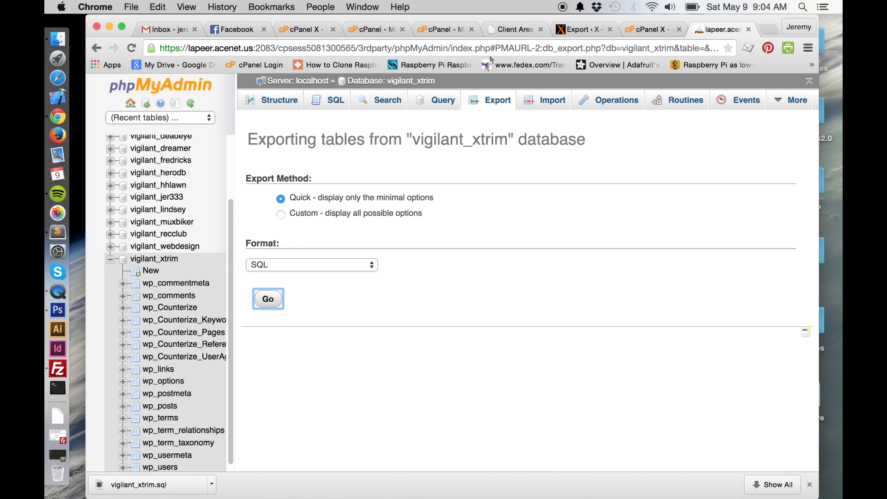
Step: Switch to FileZilla to check the progress of the xcycletrim.com download, then minimize it and return to Chrome
left_click(56, 371)
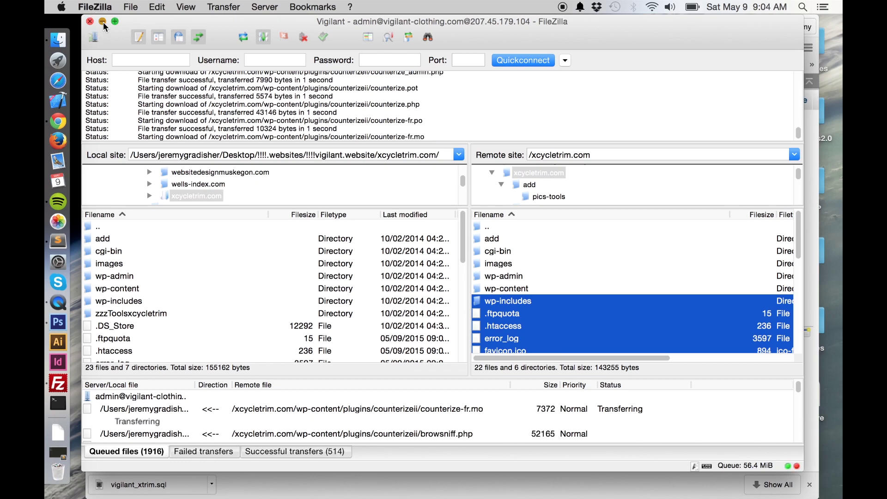
left_click(104, 21)
left_click(518, 29)
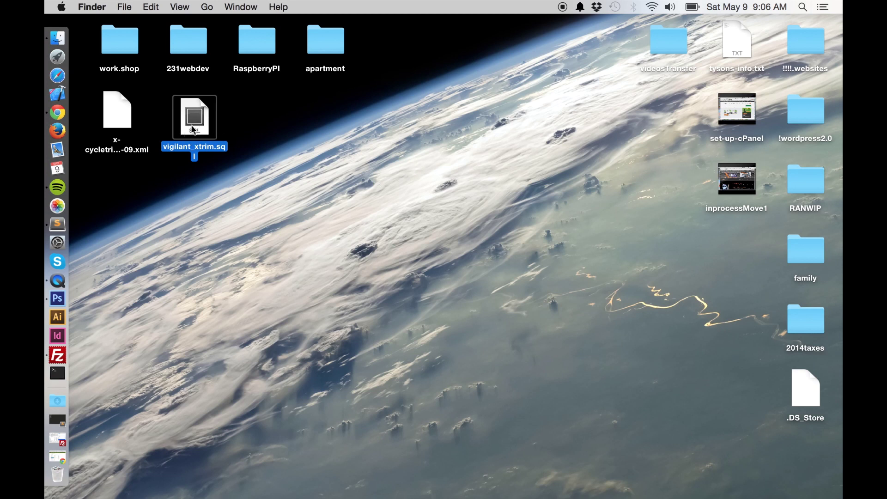
Step: Switch back to Chrome and open MySQL Databases from the GoDaddy cPanel of xcycletrim.com
left_click(60, 117)
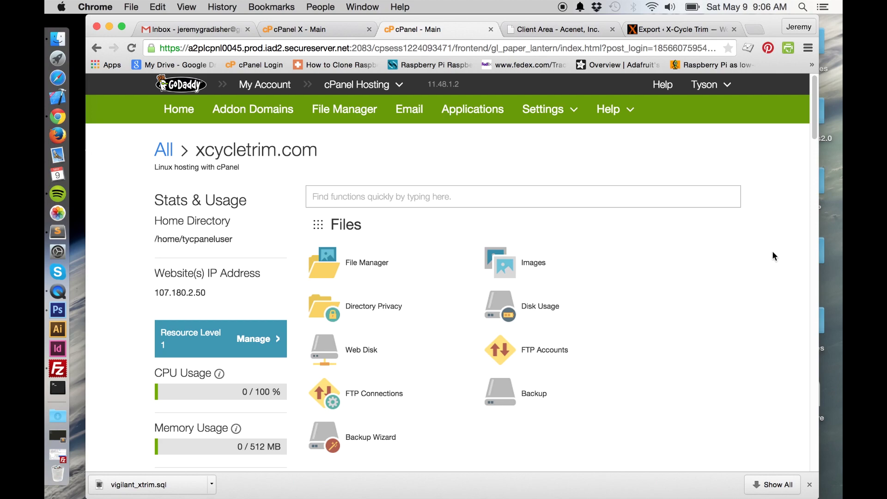
scroll(772, 252, "down", 15)
scroll(772, 252, "up", 8)
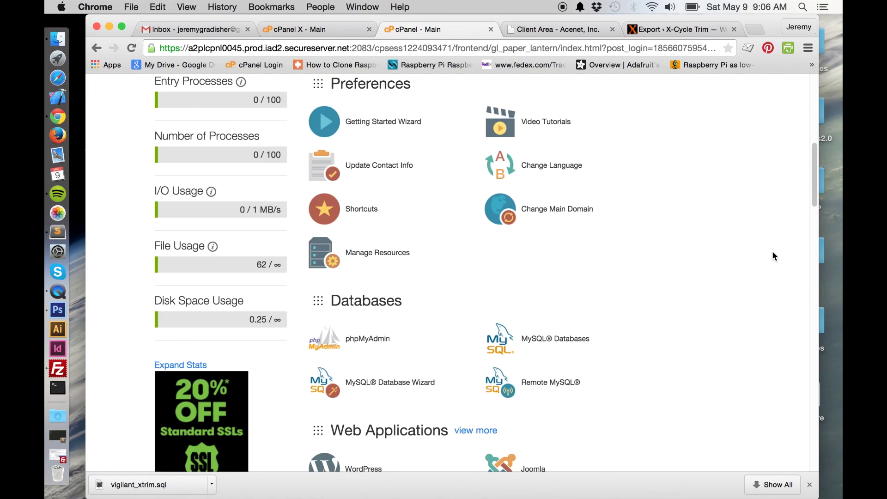
scroll(771, 252, "down", 3)
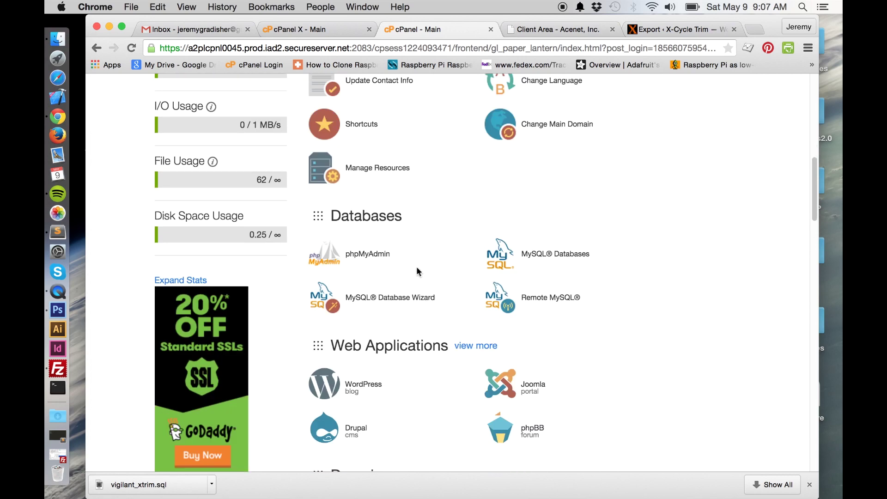
left_click(560, 256)
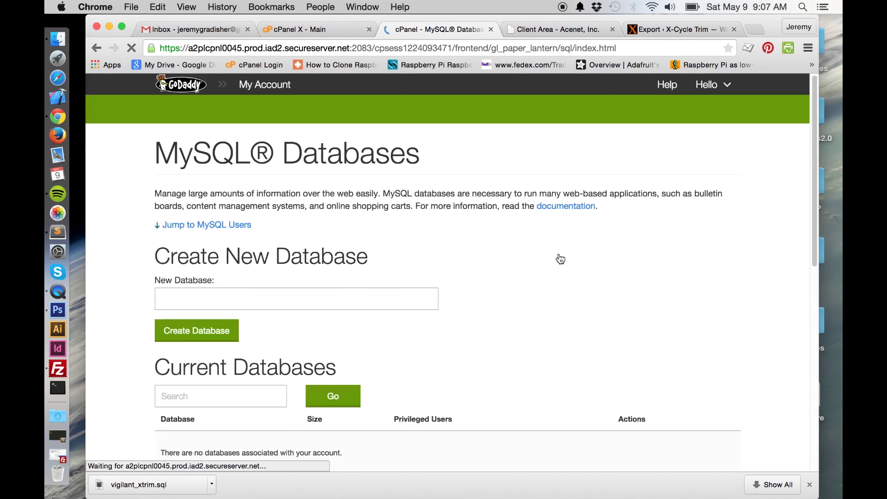
Step: Create a new MySQL database named xcycledb and return to the MySQL Databases page
scroll(451, 234, "down", 1)
left_click(361, 247)
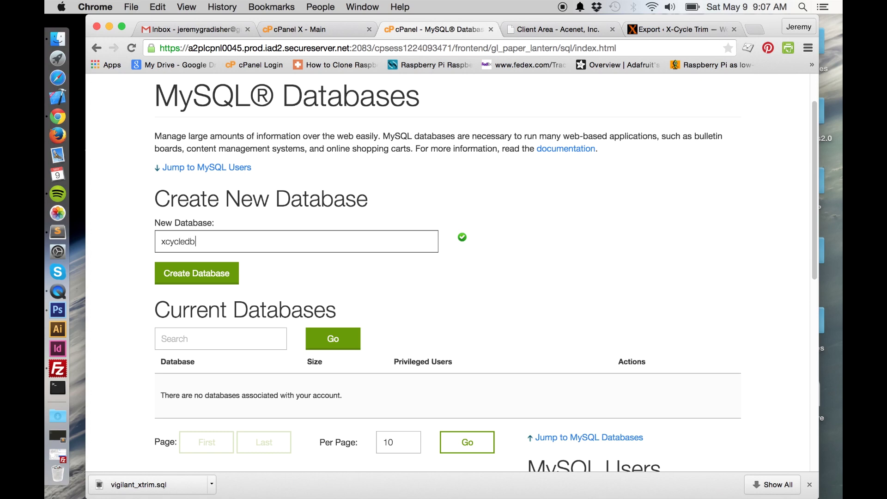
left_click(219, 276)
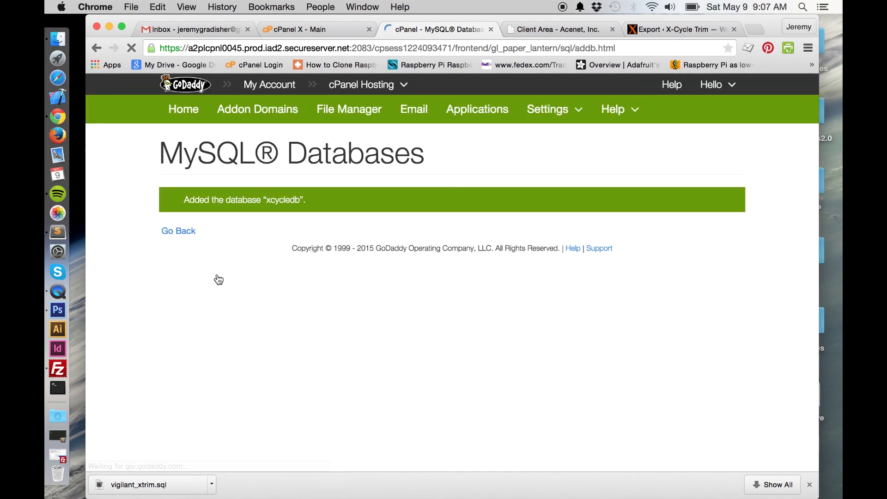
left_click(444, 299)
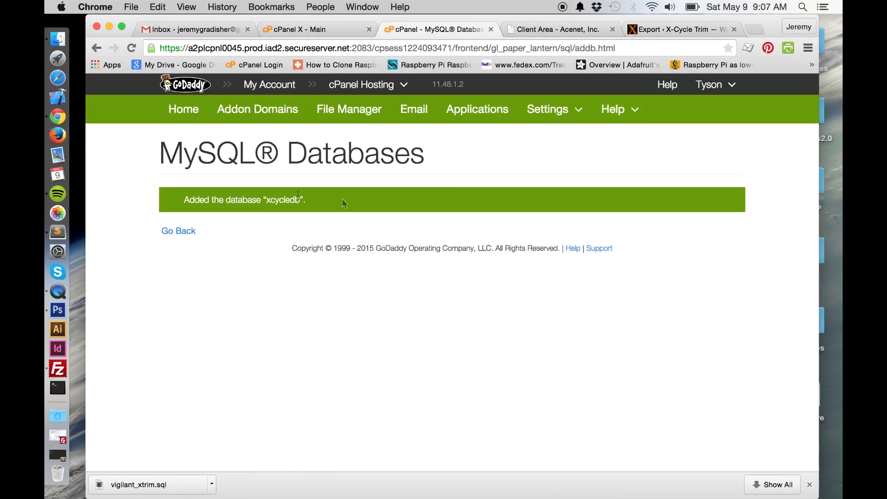
left_click(179, 231)
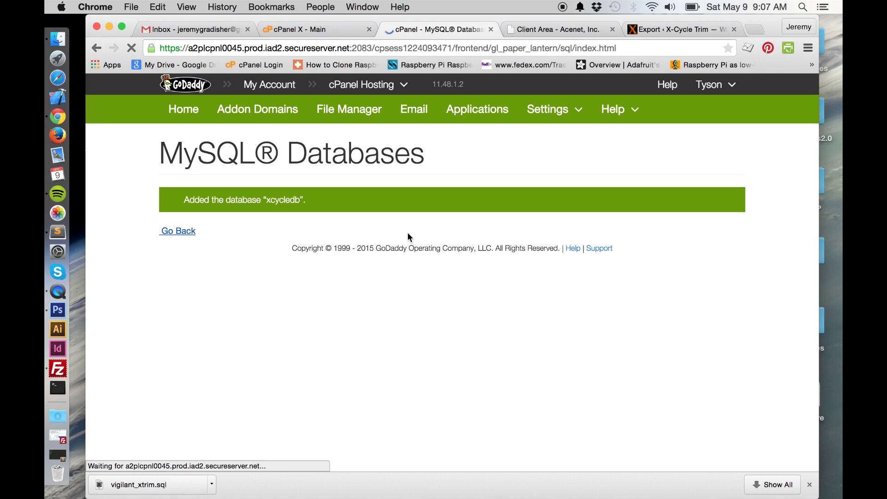
Step: Create the MySQL user xcycleuser with a password from the Password Generator
scroll(708, 298, "down", 10)
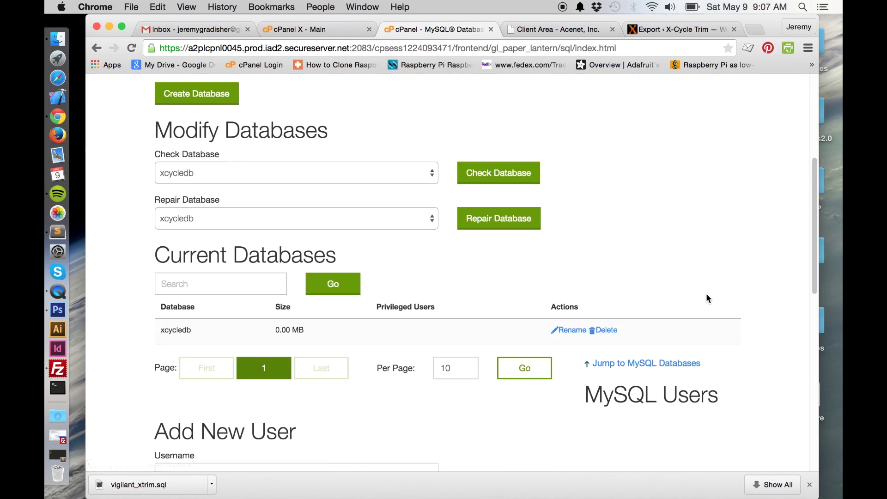
scroll(707, 294, "up", 2)
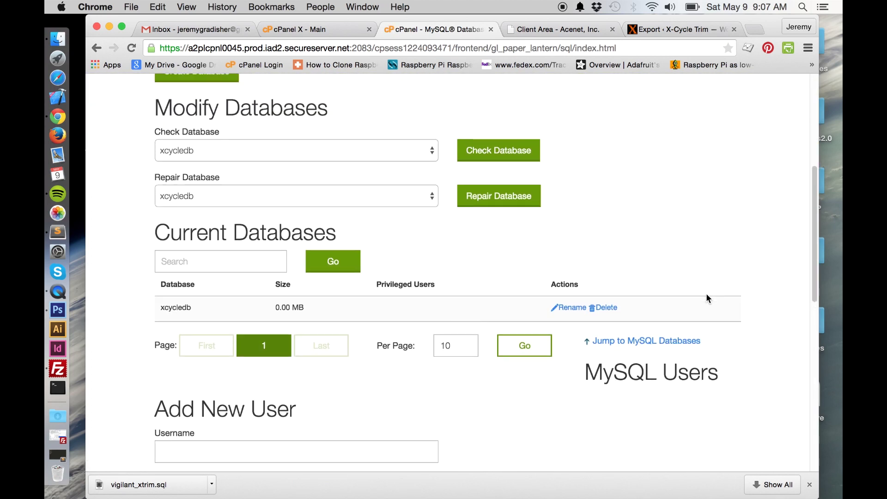
scroll(705, 298, "down", 7)
scroll(707, 297, "up", 2)
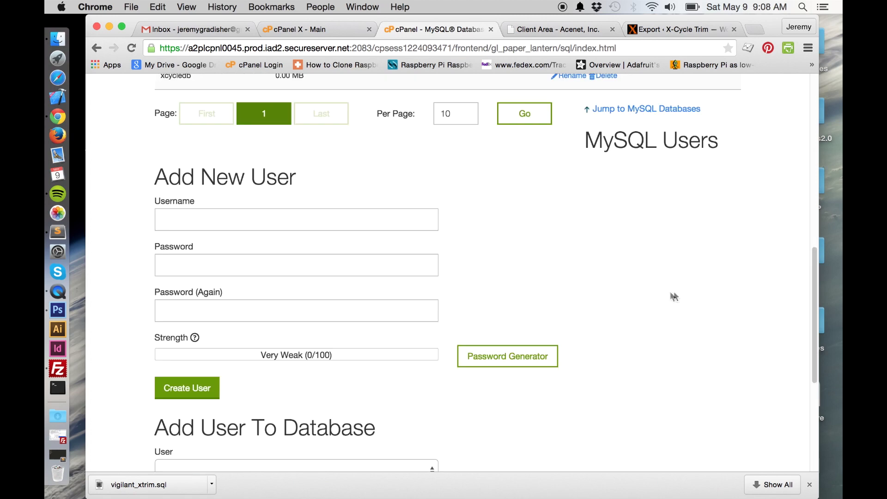
left_click(295, 224)
type("xcycleuser")
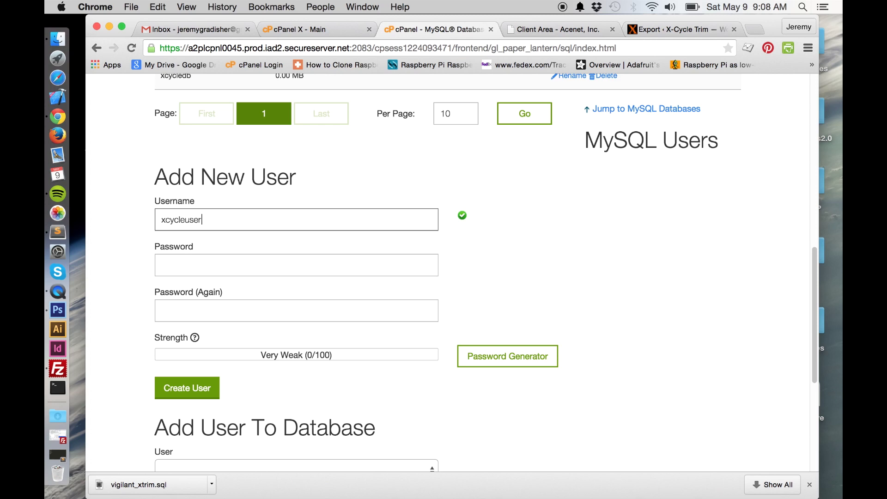
left_click(507, 356)
left_click(337, 303)
left_click(479, 338)
left_click(204, 392)
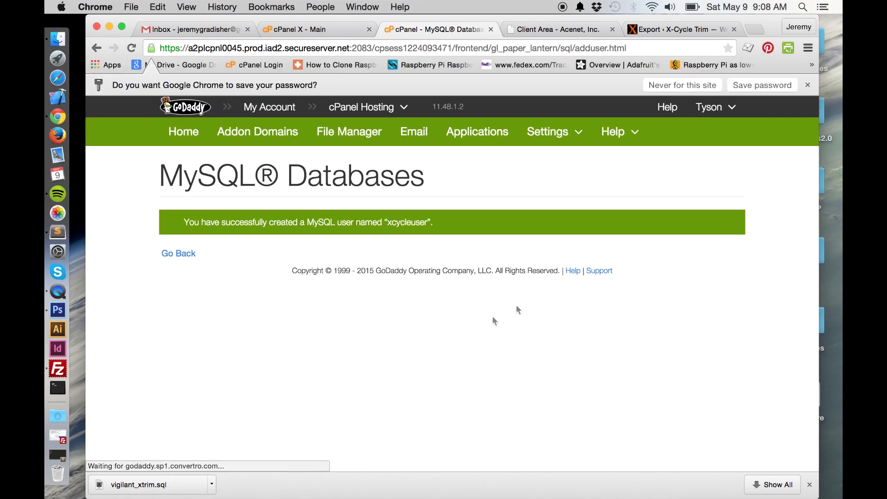
Step: Paste the database user's password into the Password line of tysons-info.txt in Sublime Text and return to Chrome
left_click(58, 232)
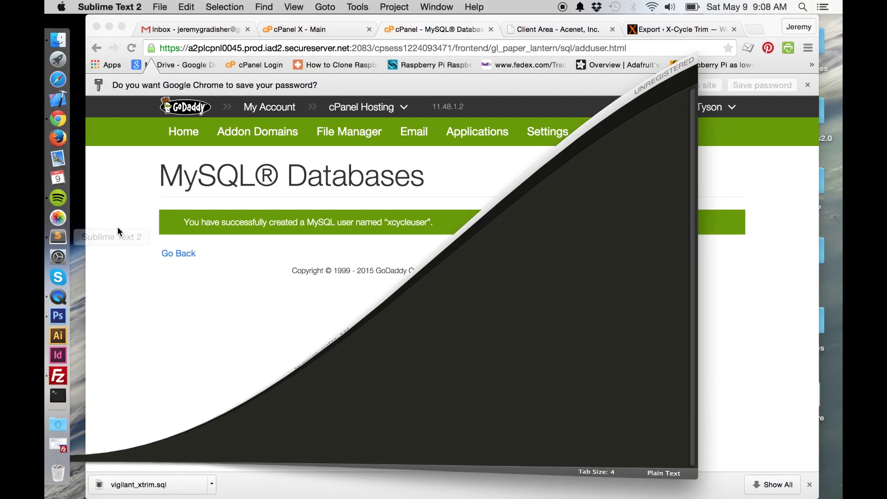
left_click(169, 227)
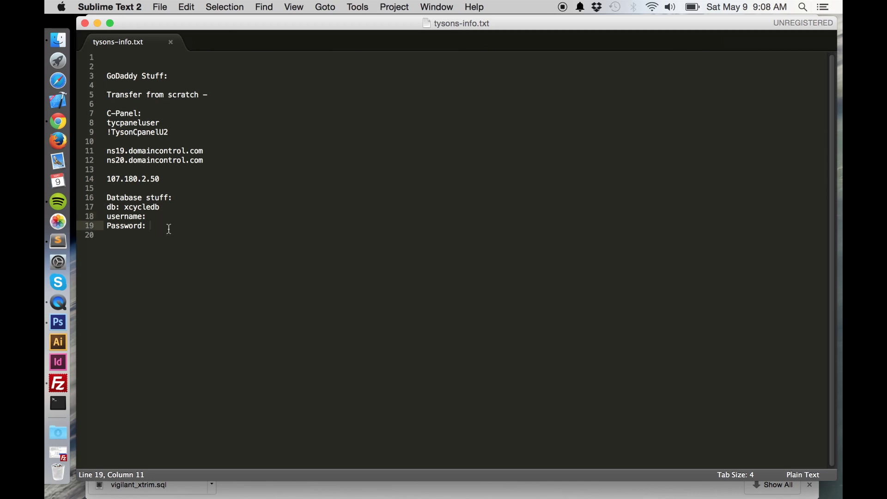
key("super+v")
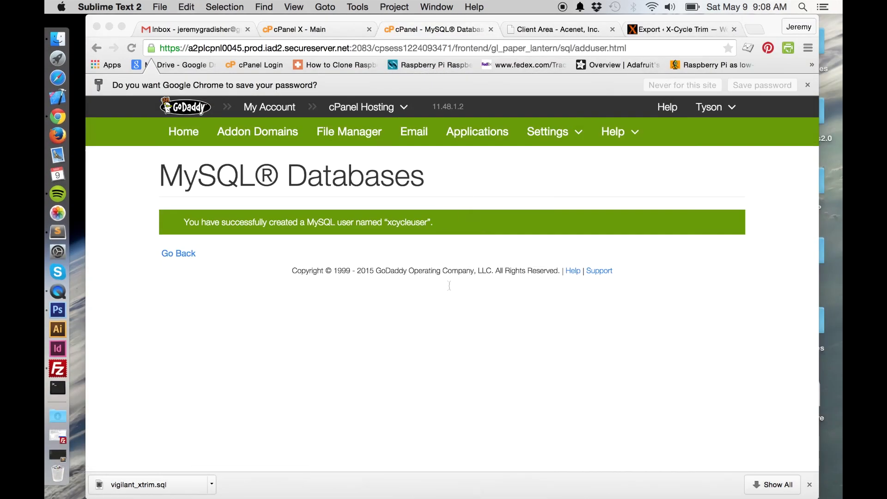
left_click(471, 308)
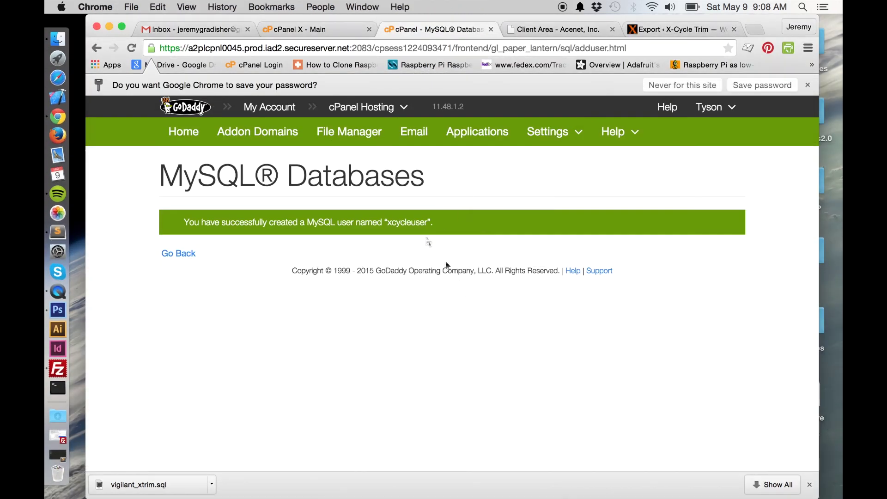
Step: Return to the MySQL Databases page and add the user xcycleuser to the xcycledb database
left_click(175, 258)
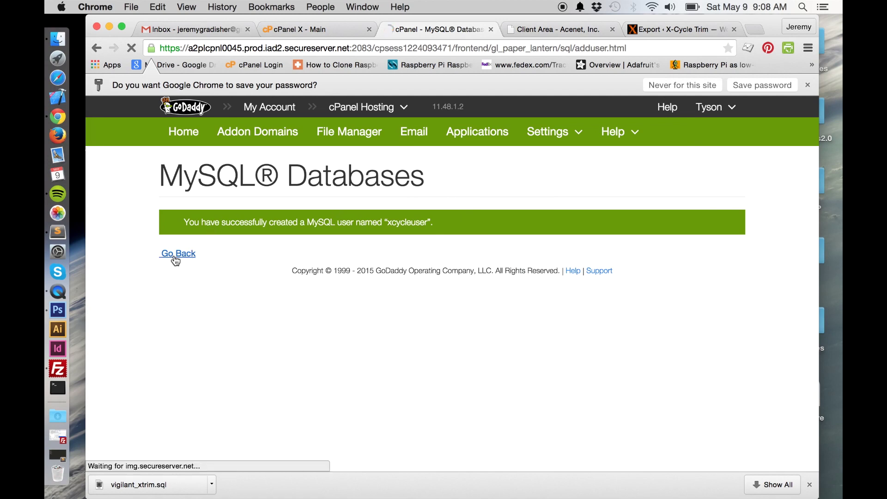
scroll(620, 291, "down", 15)
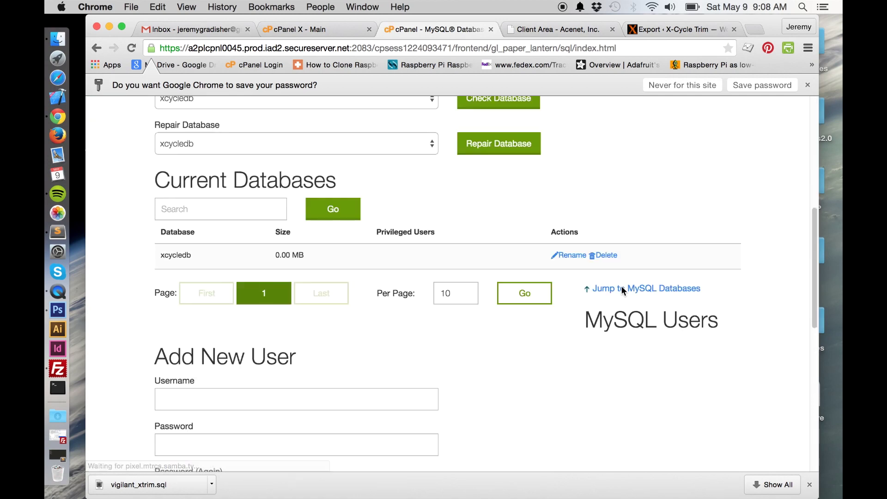
scroll(623, 291, "down", 3)
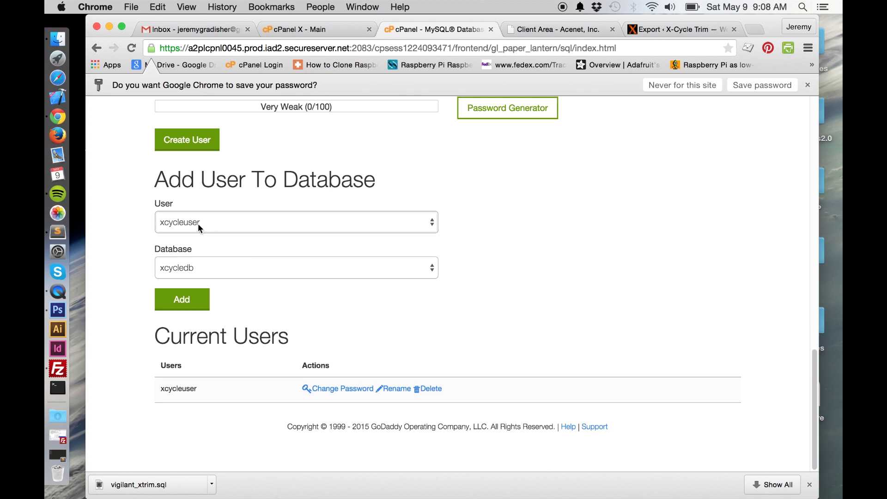
left_click(431, 223)
left_click(432, 222)
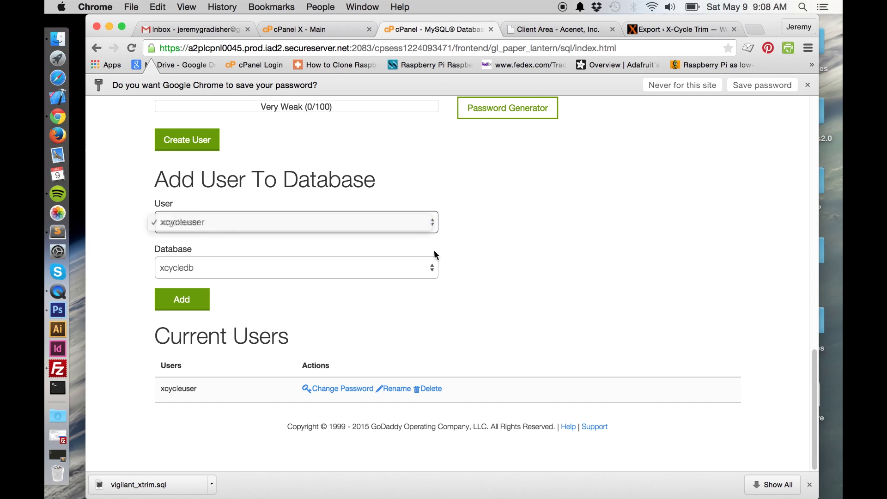
left_click(432, 269)
left_click(492, 278)
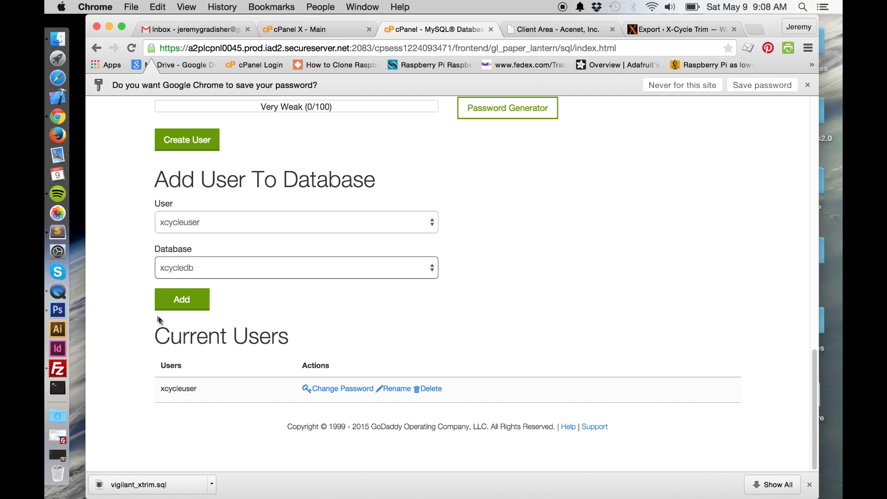
left_click(186, 302)
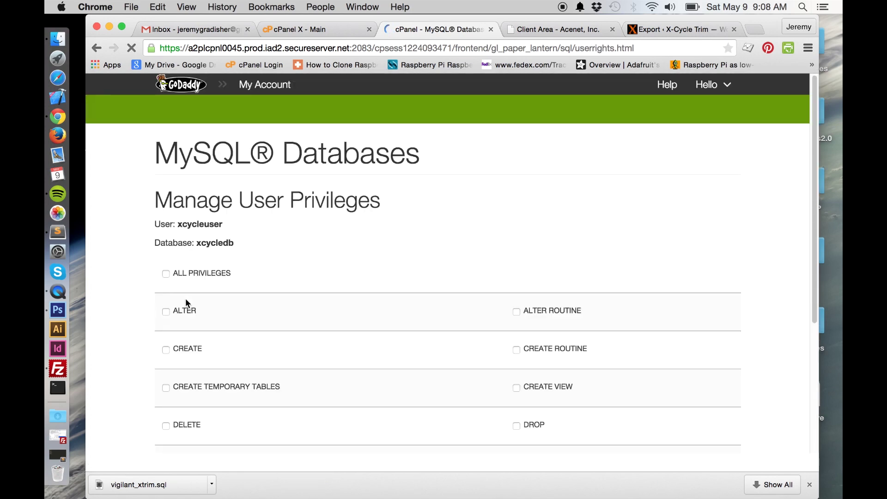
Step: Grant xcycleuser ALL PRIVILEGES on the xcycledb database and save the changes
left_click(168, 274)
scroll(431, 183, "down", 10)
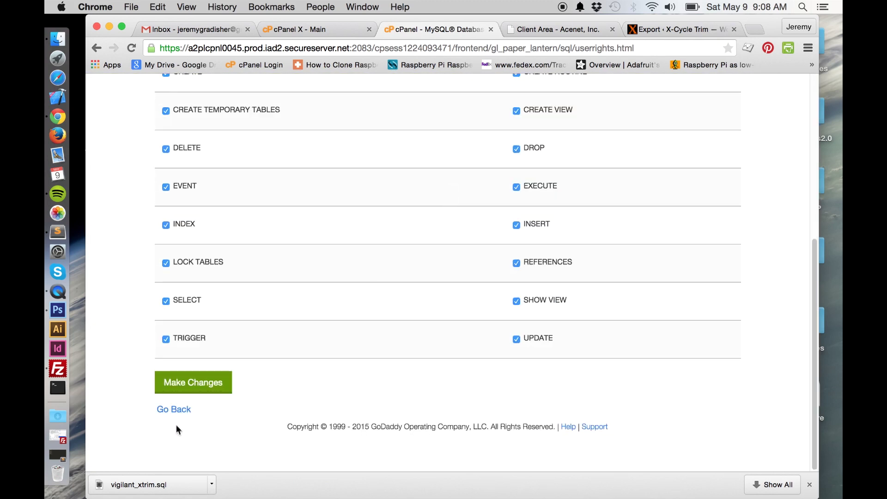
left_click(196, 382)
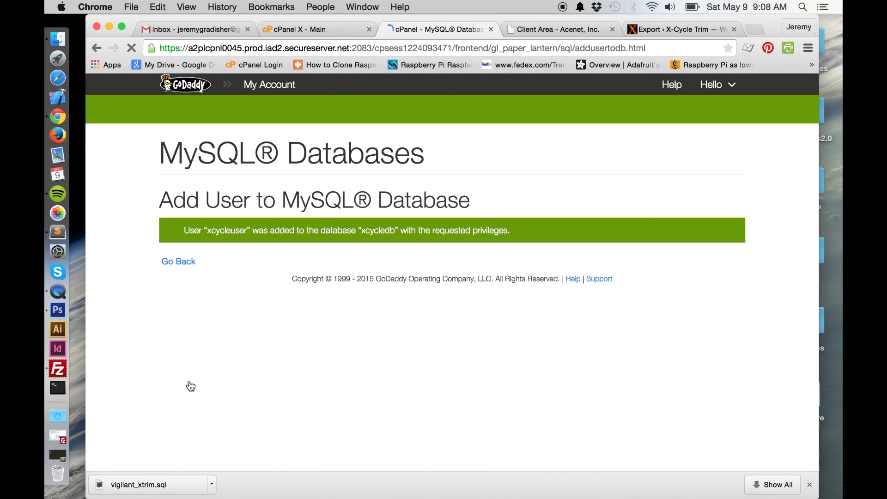
Step: Leave the MySQL Databases section and return to the GoDaddy cPanel home page
left_click(177, 262)
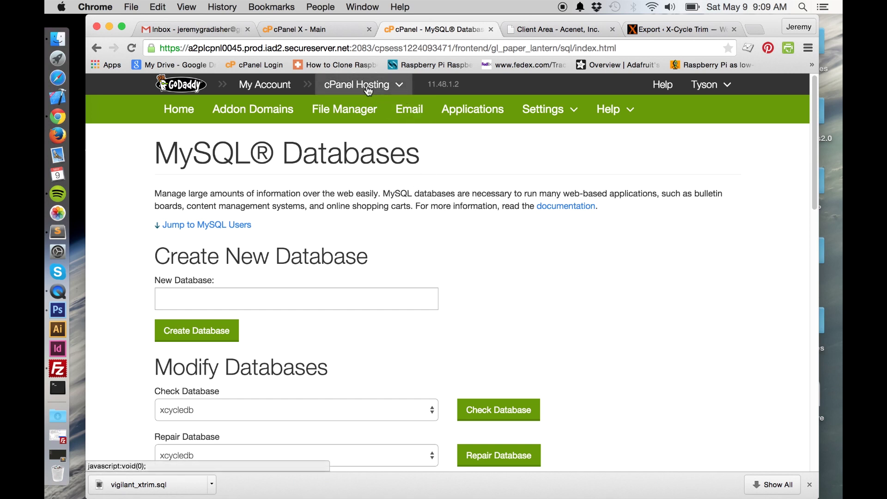
left_click(181, 111)
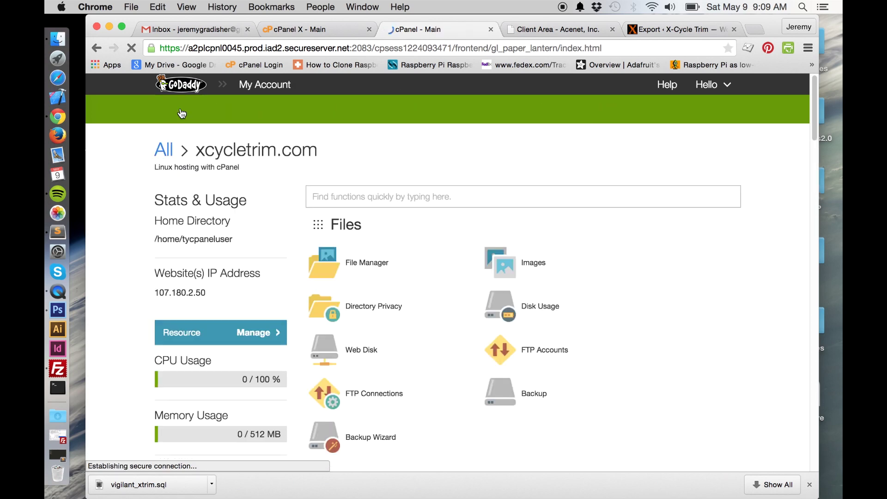
scroll(471, 201, "down", 3)
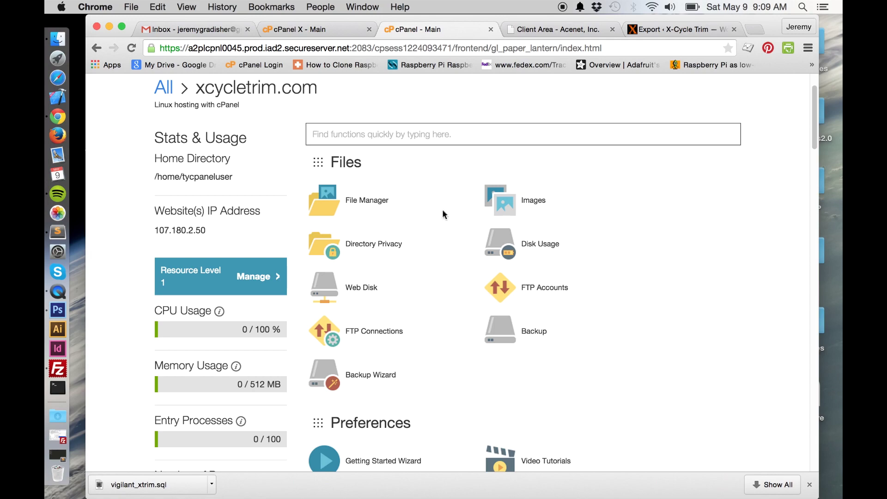
Step: Open phpMyAdmin from the cPanel home page's Databases section and select the xcycledb database
scroll(442, 208, "down", 10)
scroll(444, 216, "down", 15)
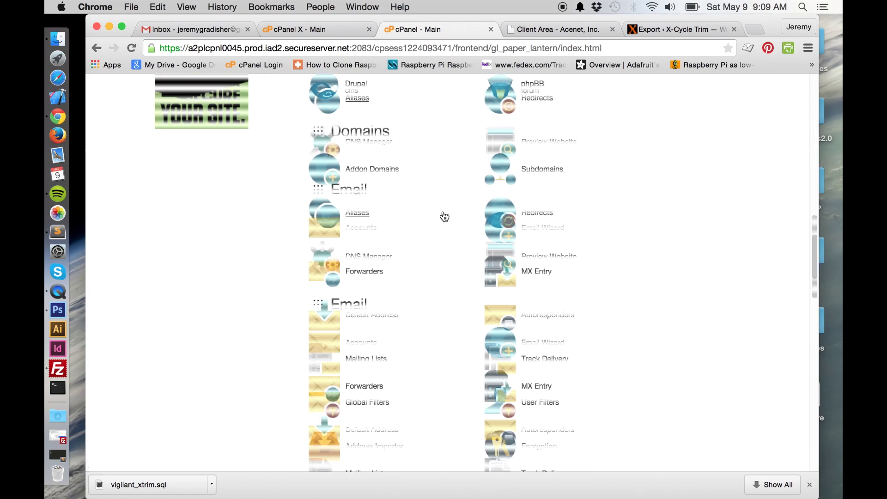
scroll(443, 216, "down", 15)
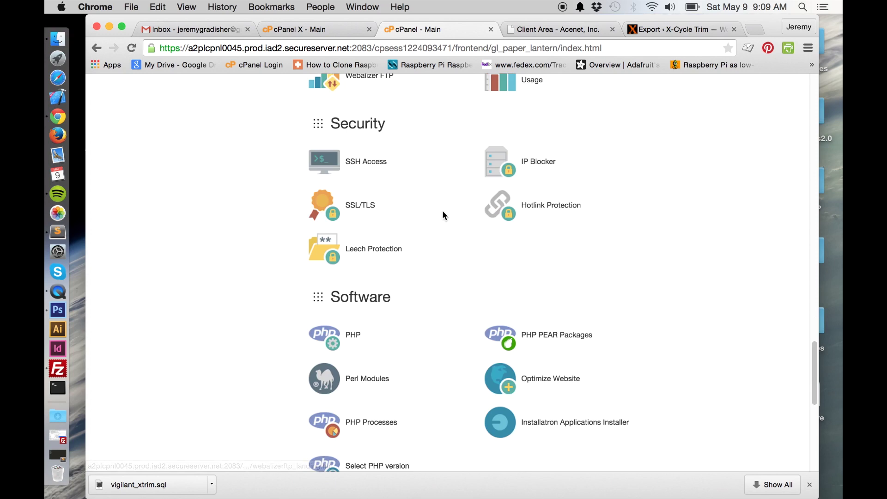
scroll(445, 216, "up", 20)
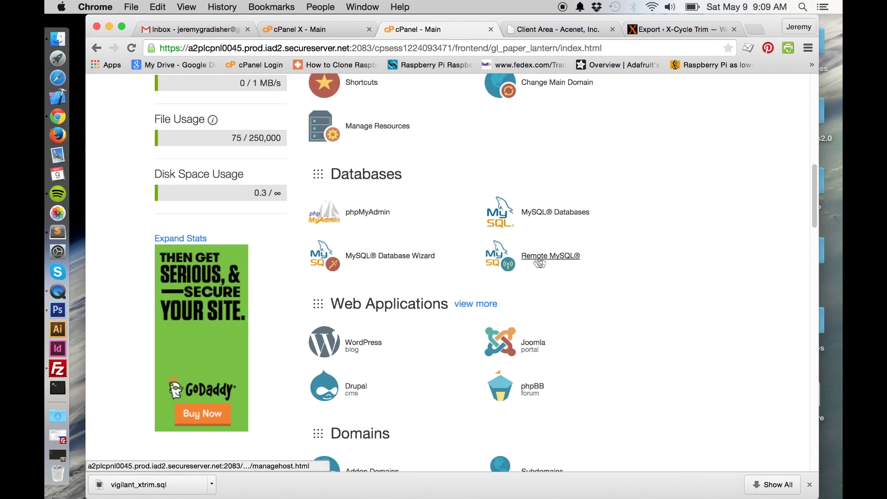
left_click(368, 212)
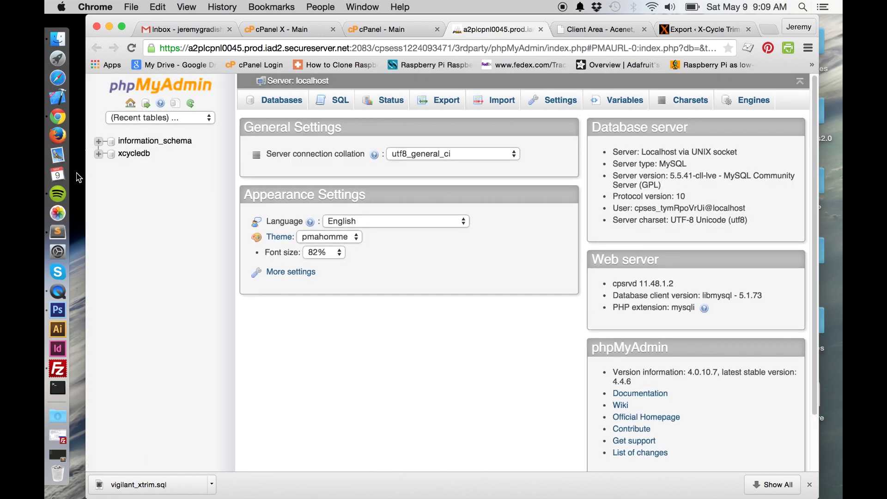
left_click(134, 154)
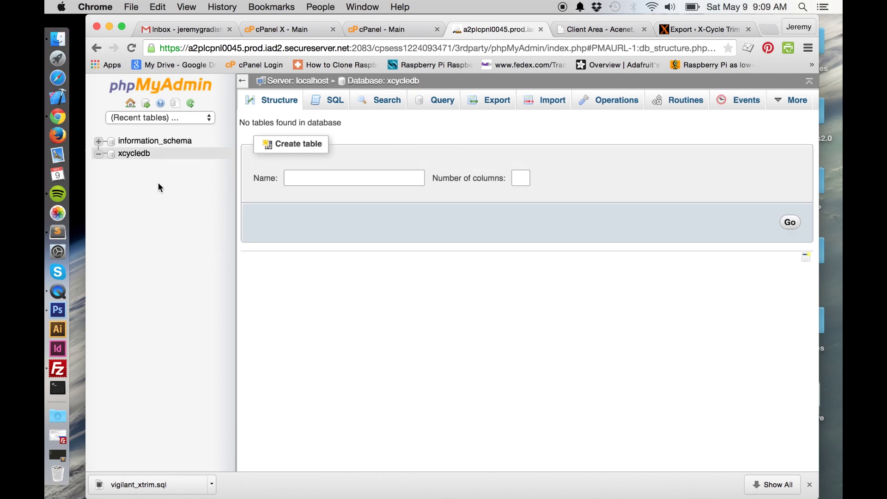
left_click(141, 156)
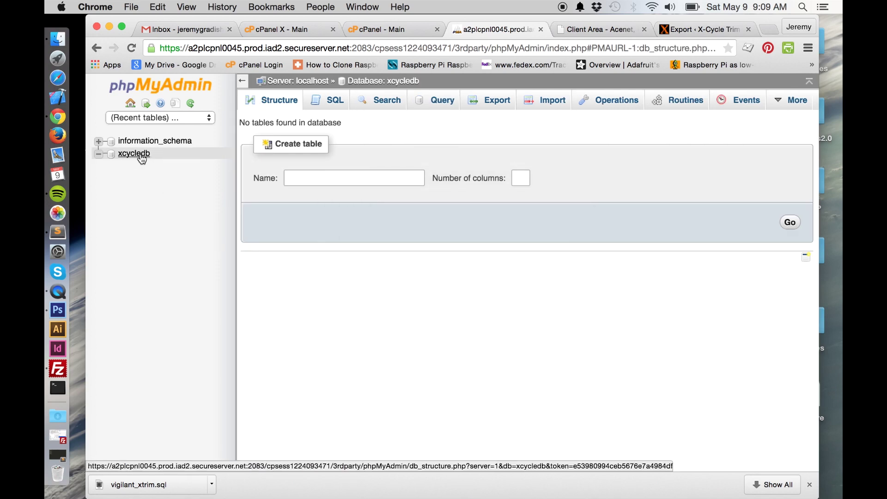
Step: Import the vigilant_xtrim.sql file from the Desktop into the xcycledb database, keeping the SQL format and utf-8 character set
left_click(542, 103)
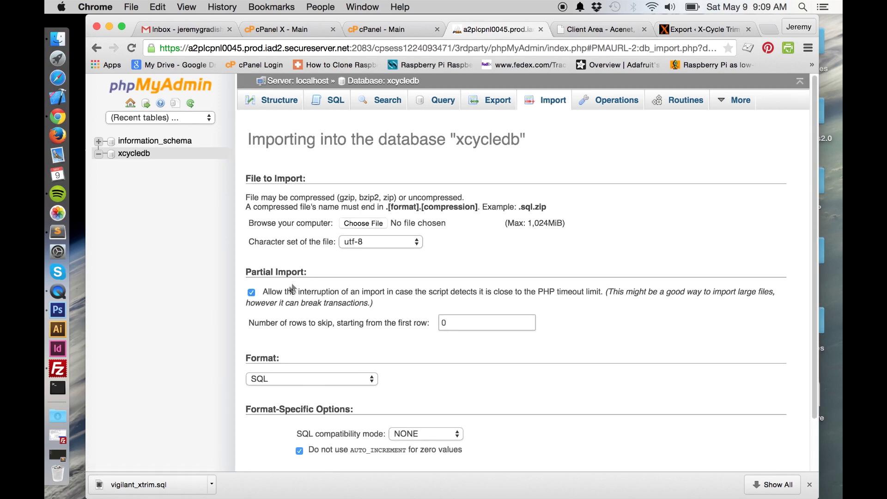
scroll(416, 309, "down", 1)
left_click(380, 220)
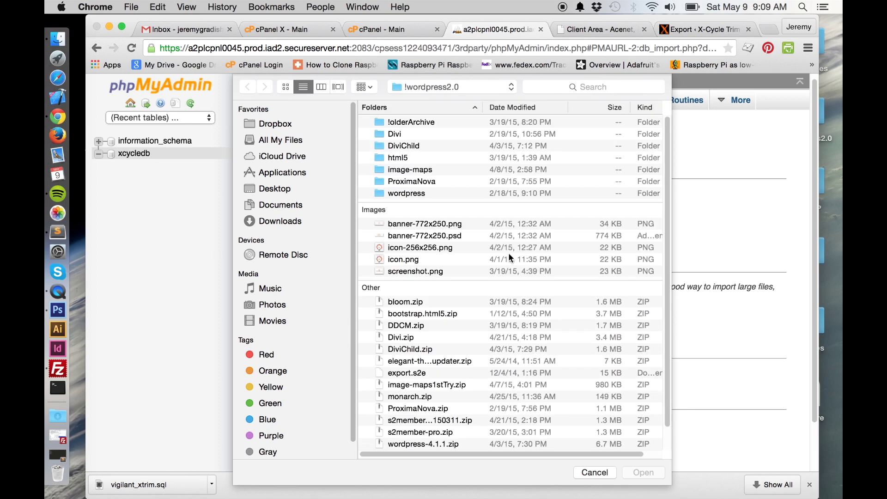
left_click(275, 189)
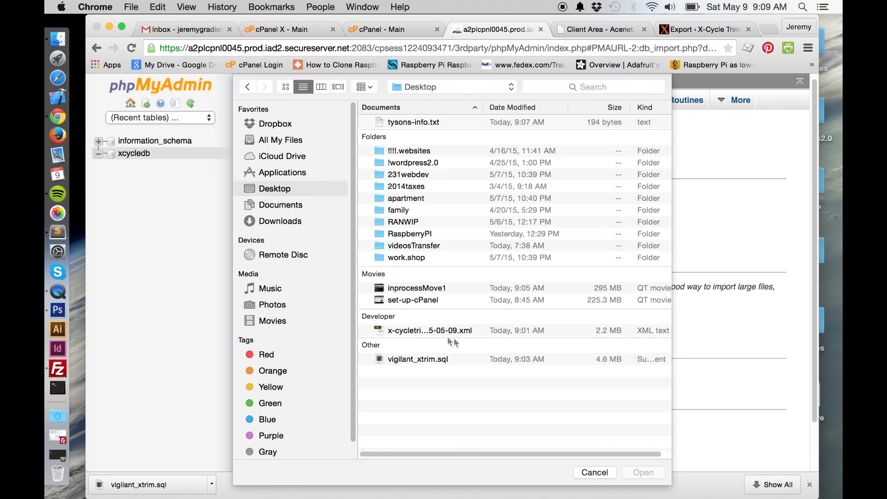
left_click(387, 361)
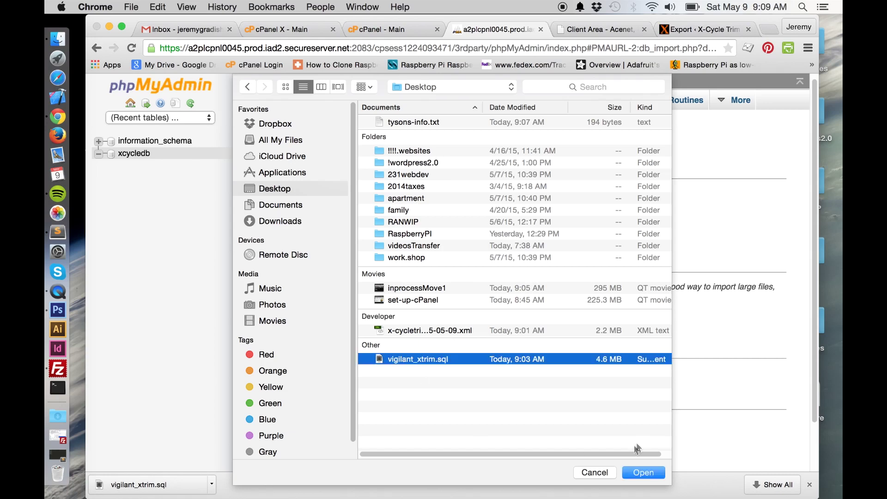
left_click(643, 472)
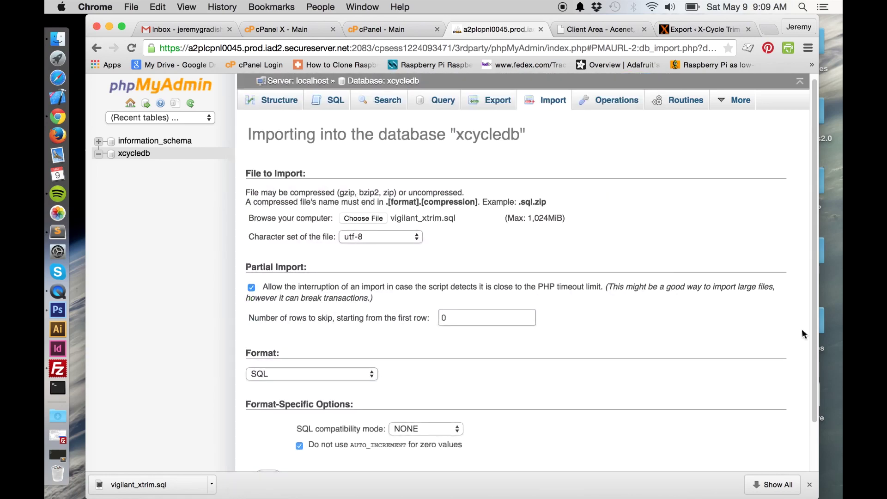
left_click(268, 424)
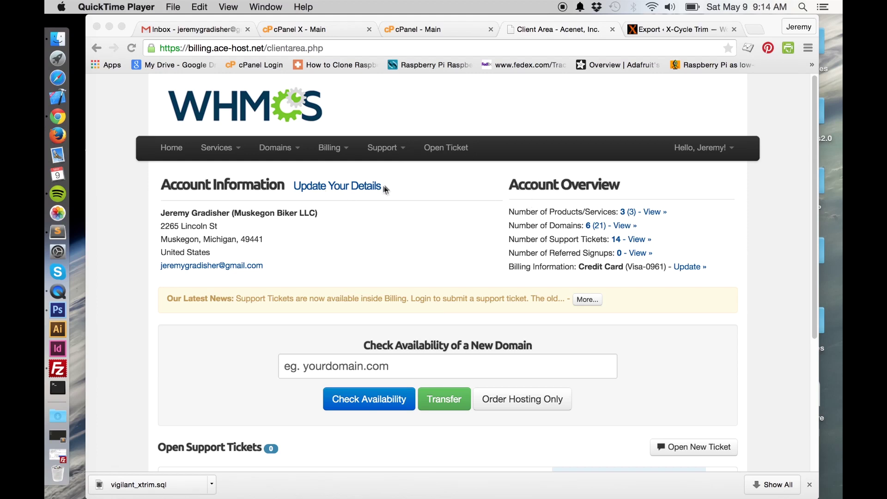
Step: In the WHMCS client area, list the account's domains, filter them by "xc", and open xcycletrim.com for management
left_click(288, 149)
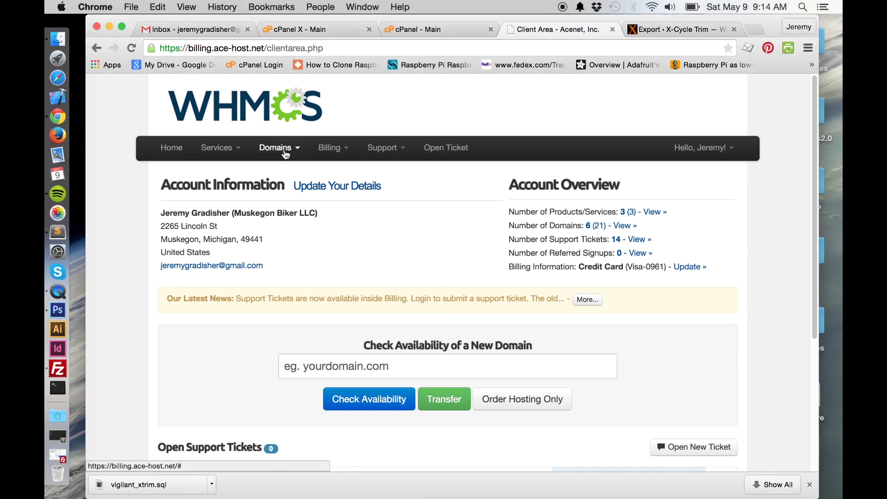
left_click(298, 148)
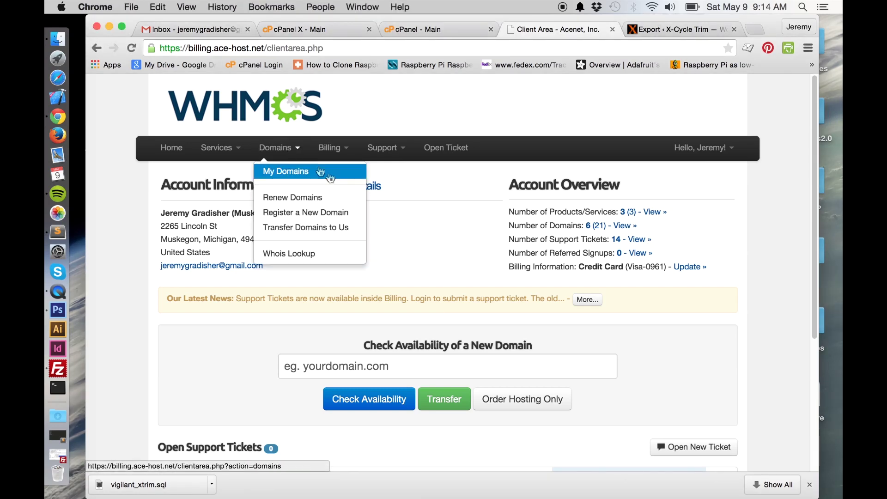
left_click(291, 171)
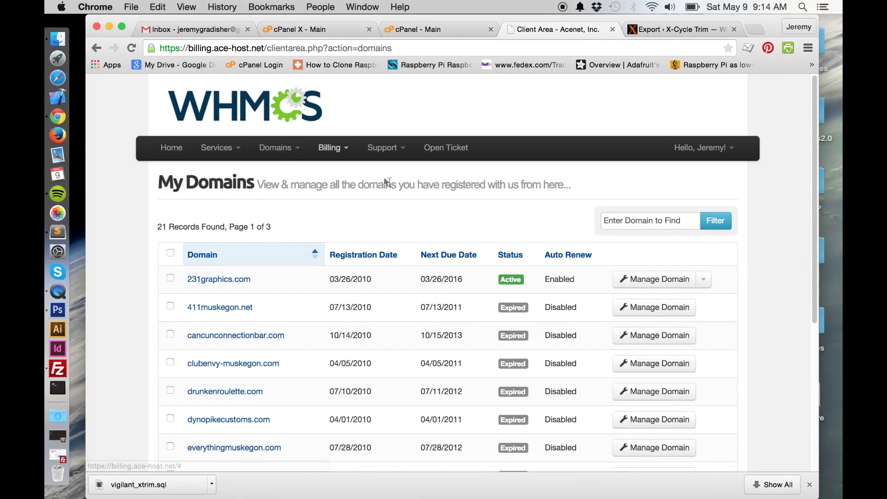
left_click(630, 220)
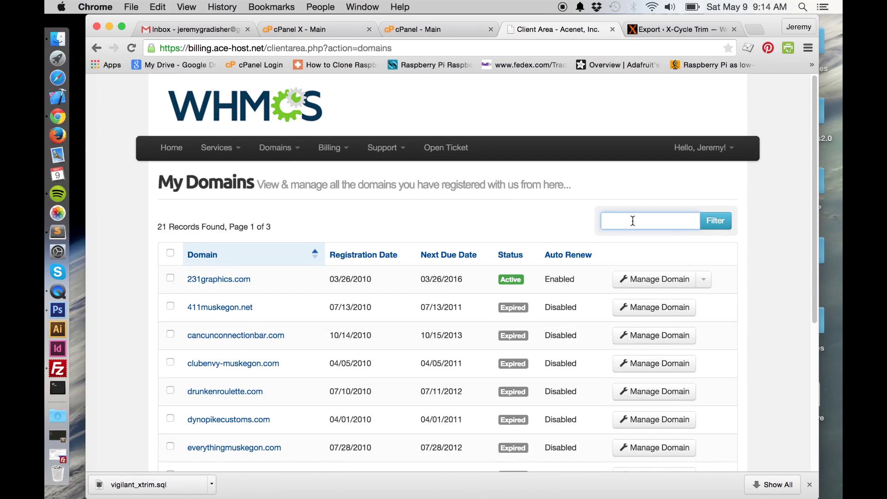
type("xc")
left_click(716, 224)
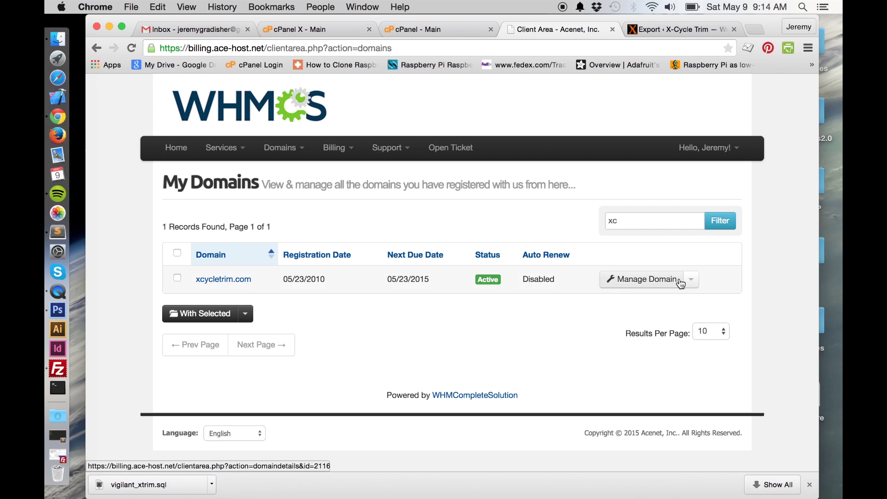
left_click(663, 285)
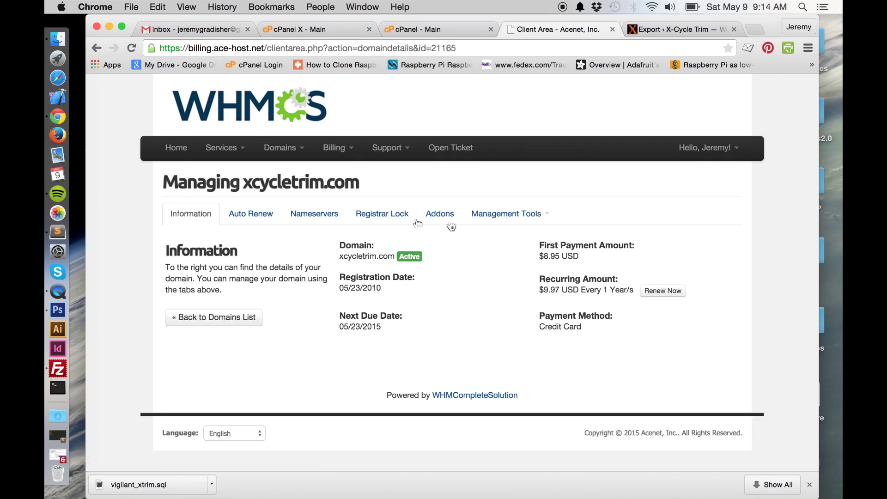
Step: In xcycletrim.com's nameserver settings, replace Nameserver 1 with ns19.domaincontrol.com, copied from the notes file in Sublime Text
left_click(304, 215)
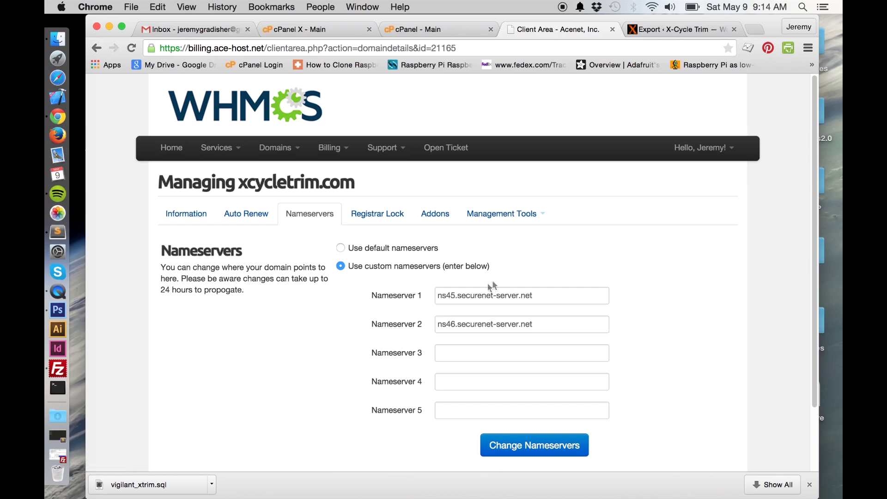
scroll(492, 293, "down", 2)
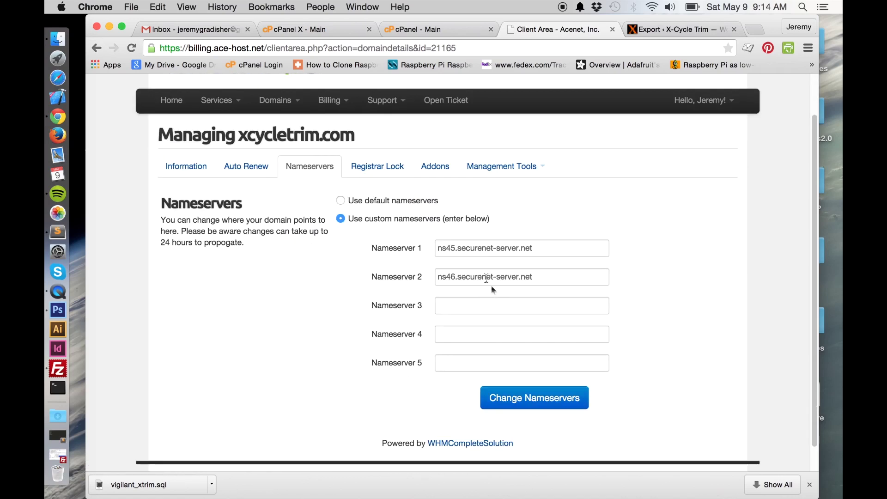
left_click(58, 231)
left_click_drag(107, 150, 211, 151)
key("super+c")
left_click(97, 23)
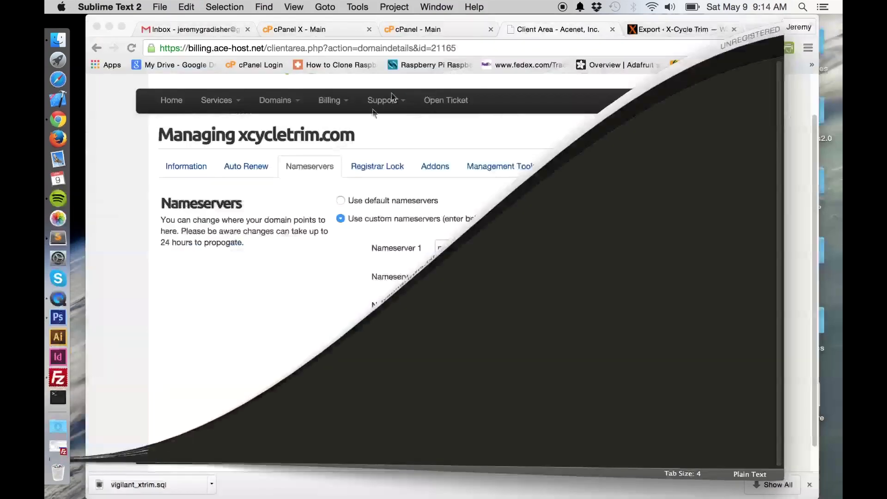
left_click_drag(438, 251, 536, 248)
key("super+v")
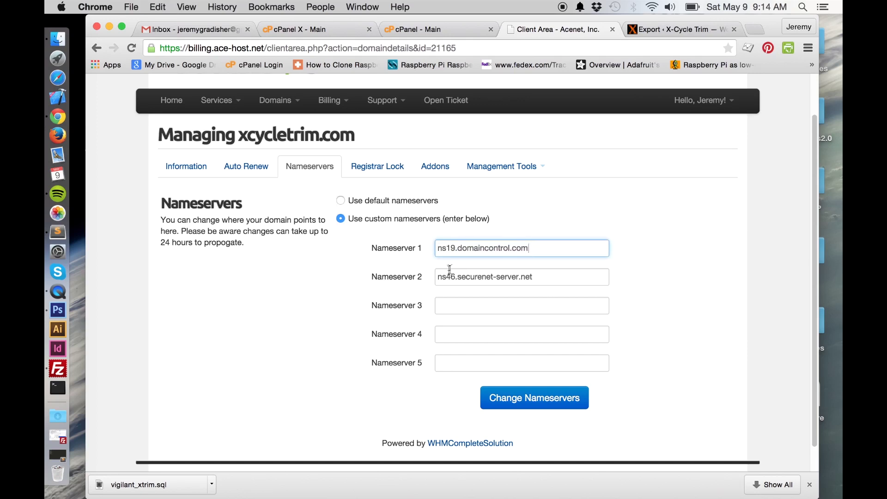
Step: Set Nameserver 2 to ns20.domaincontrol.com and submit the nameserver change
left_click_drag(439, 279, 546, 277)
key("super+v")
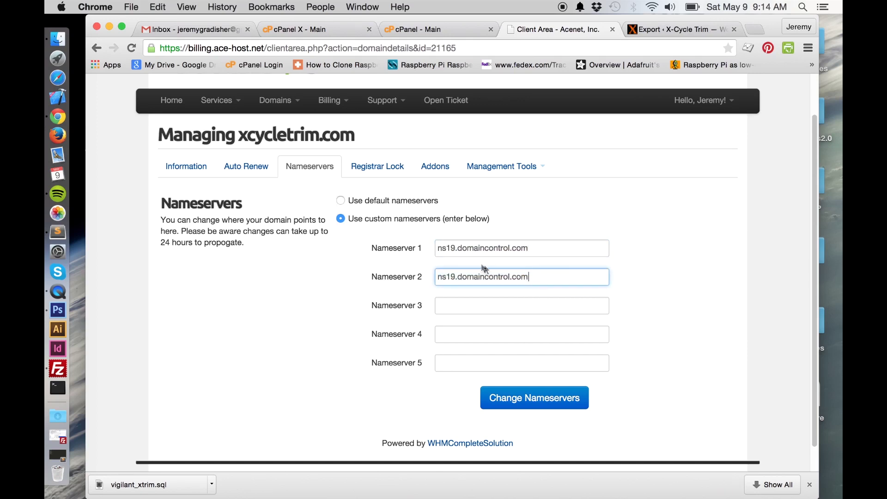
left_click_drag(448, 277, 454, 277)
type("20")
left_click(640, 283)
left_click(554, 400)
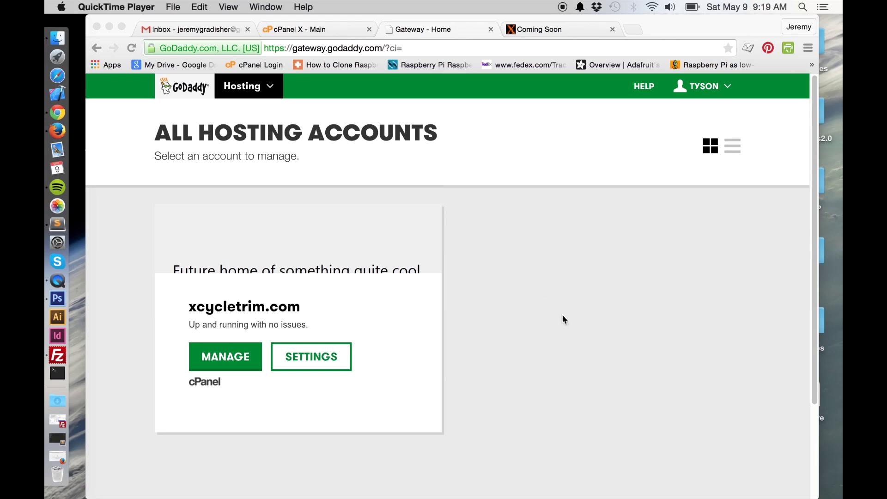
Step: Open the cPanel of the xcycletrim.com hosting account in GoDaddy and go to its FTP Accounts page
left_click(240, 358)
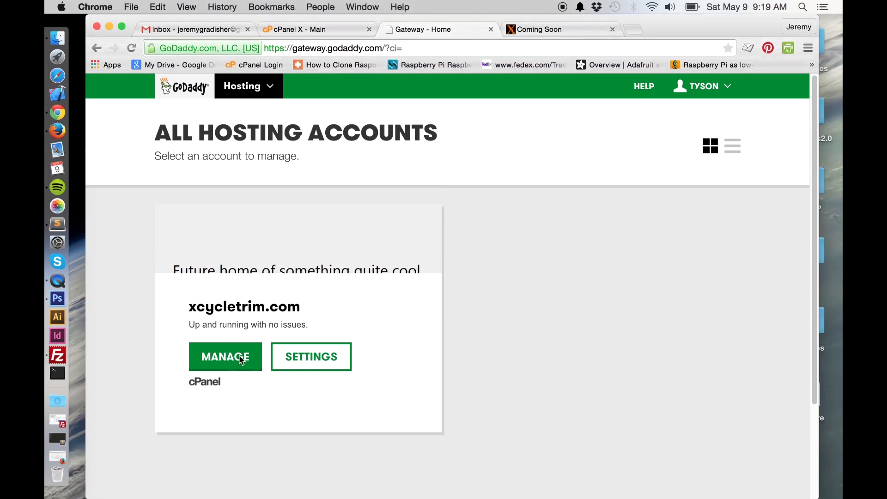
left_click(238, 359)
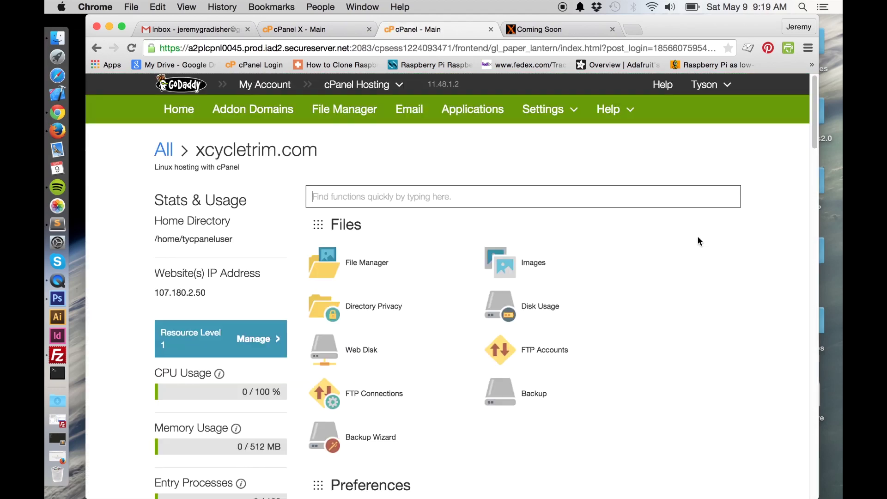
scroll(700, 240, "down", 1)
left_click(545, 348)
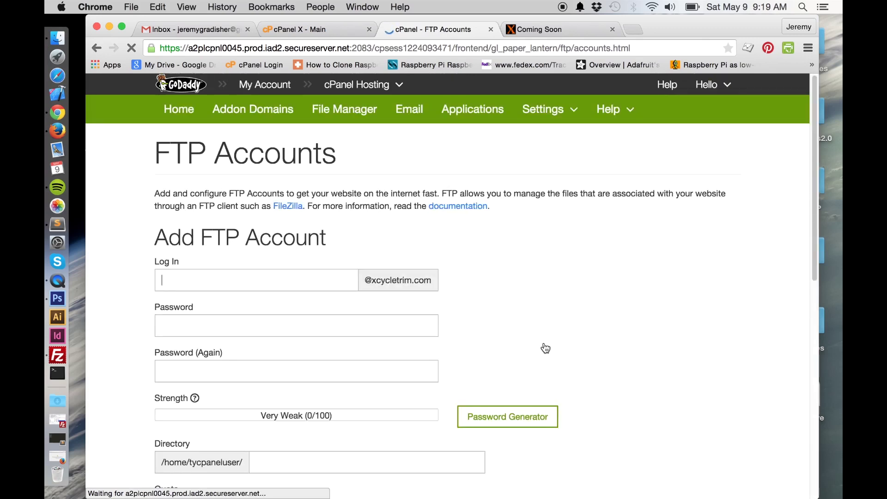
Step: Enter admin as the new FTP account's login and fill both password fields with a generated password
scroll(624, 290, "down", 3)
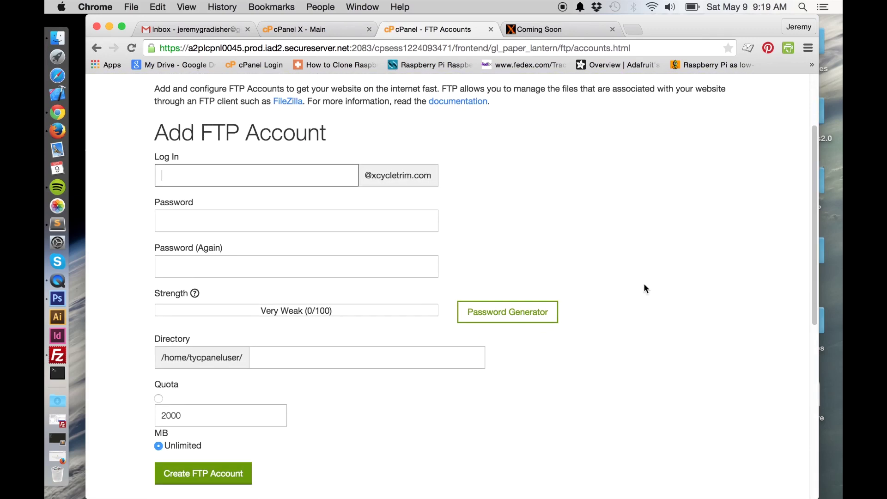
type("admin")
left_click(551, 233)
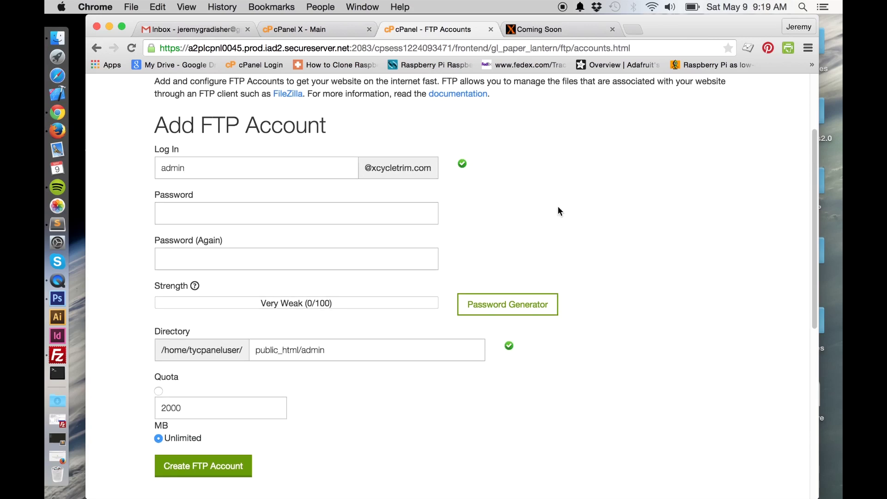
scroll(558, 206, "down", 2)
left_click(508, 282)
left_click(338, 319)
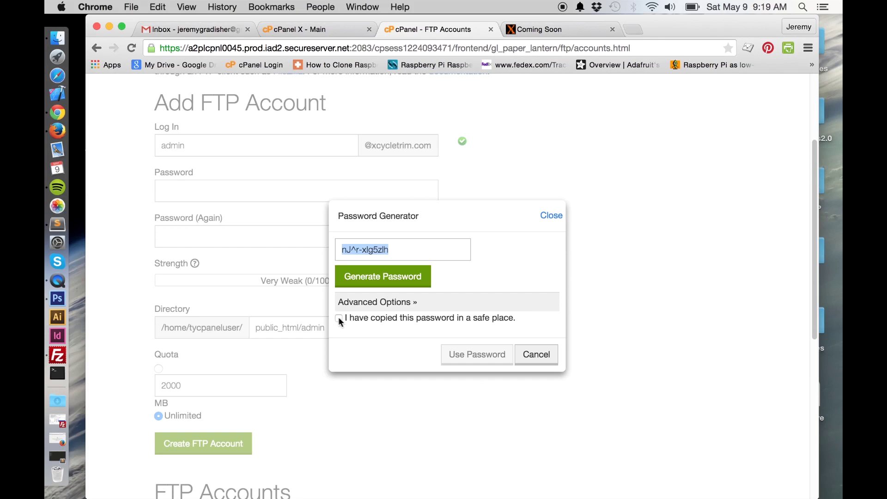
left_click(339, 319)
left_click(501, 354)
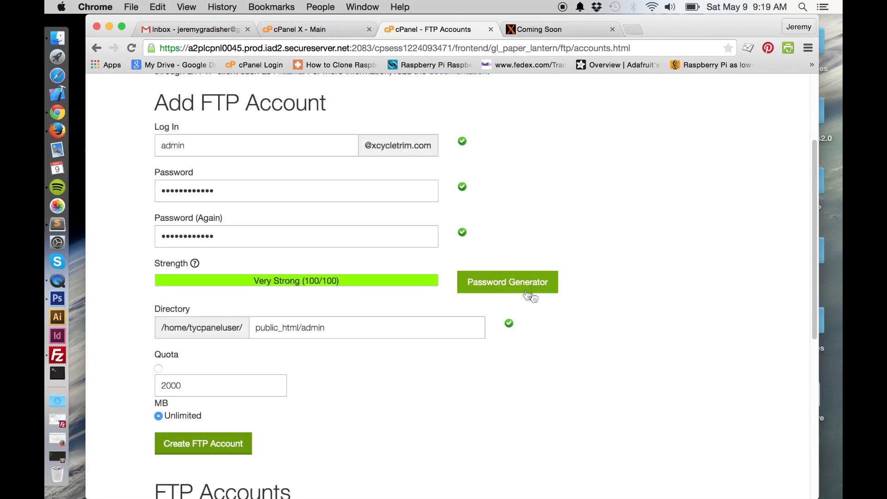
Step: Change the FTP account's directory to public_html/ and create the account with an unlimited quota
left_click_drag(302, 327, 372, 324)
key("BackSpace")
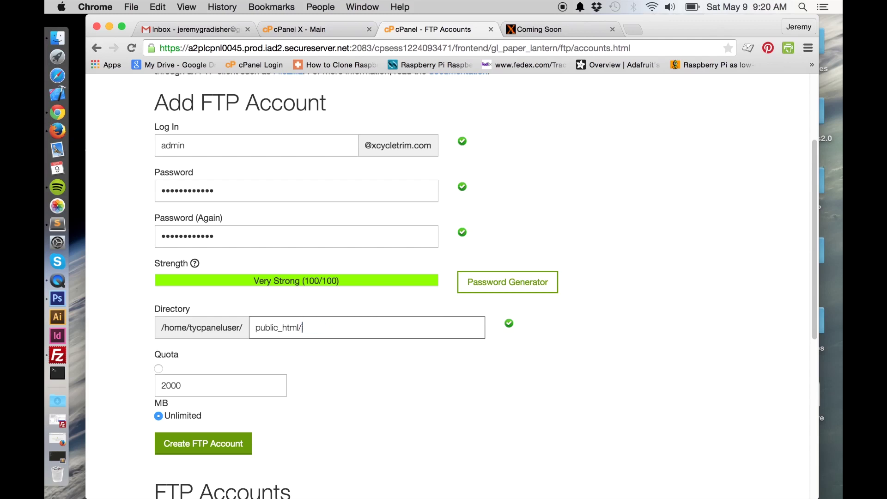
key("Return")
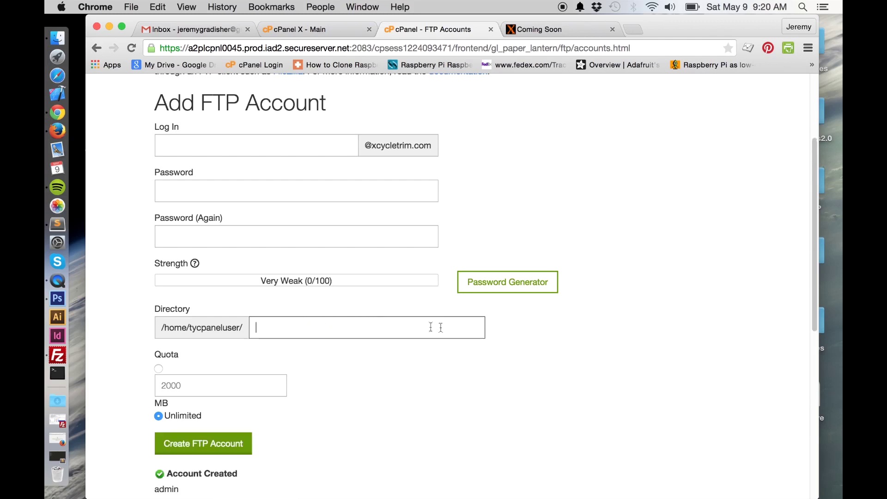
scroll(664, 322, "down", 4)
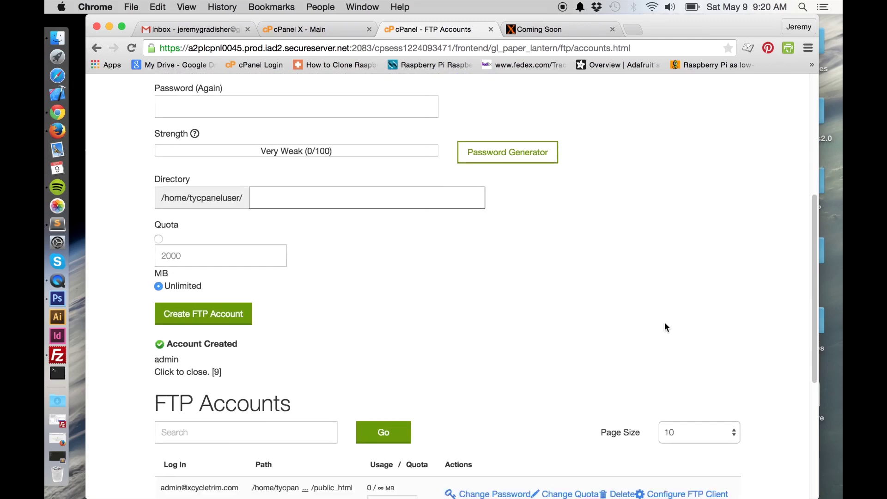
Step: Switch to FileZilla and add a Site Manager entry named nweXcycle with the host xcycletrim.com
key("super+Tab")
left_click(134, 7)
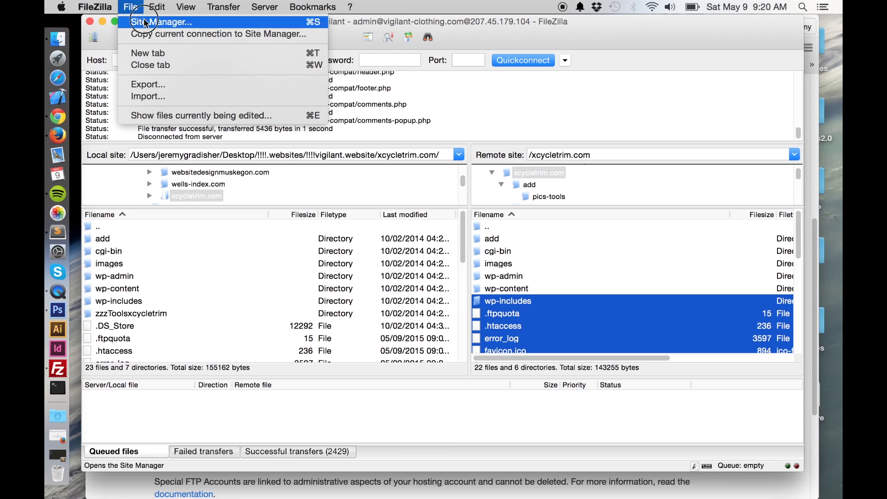
left_click(147, 24)
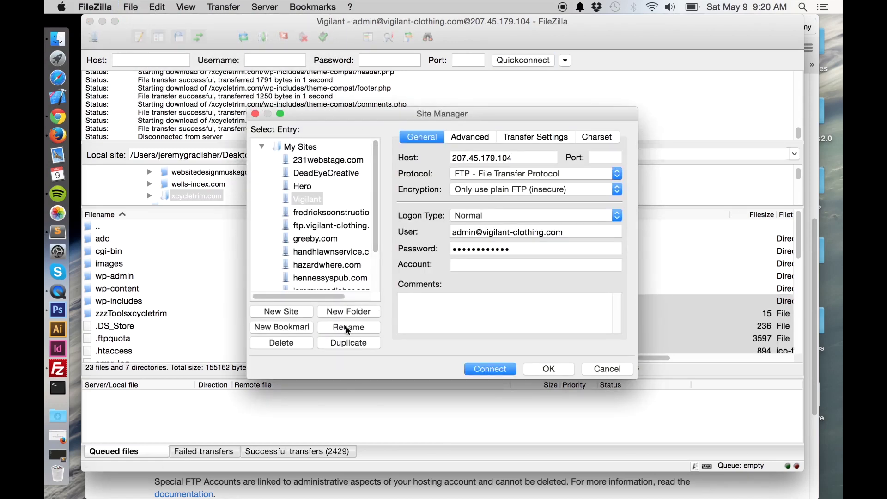
left_click(285, 312)
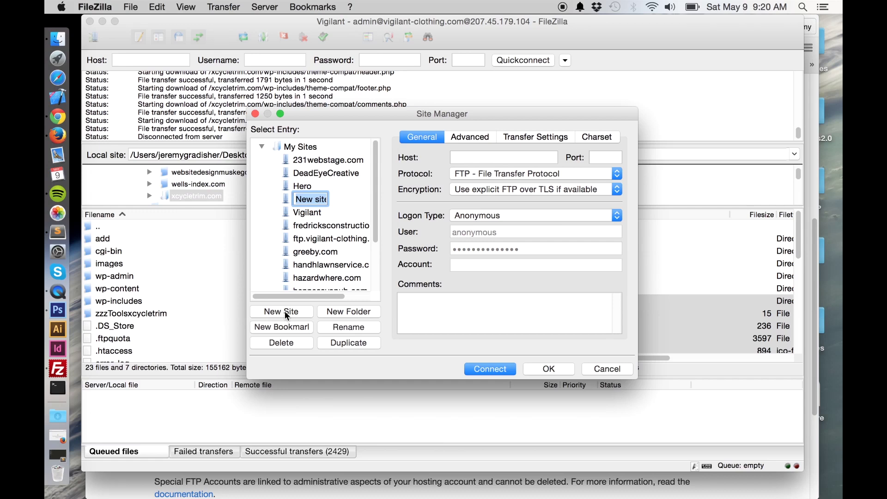
type("nweXcycle")
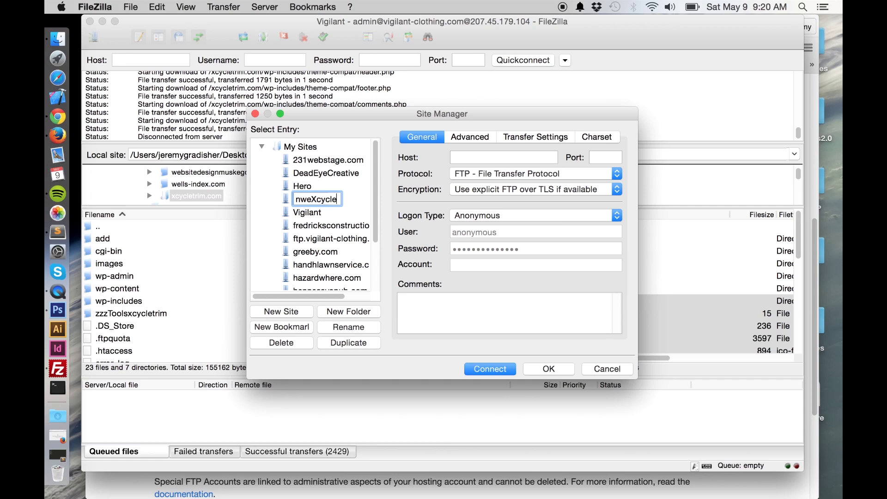
left_click(481, 158)
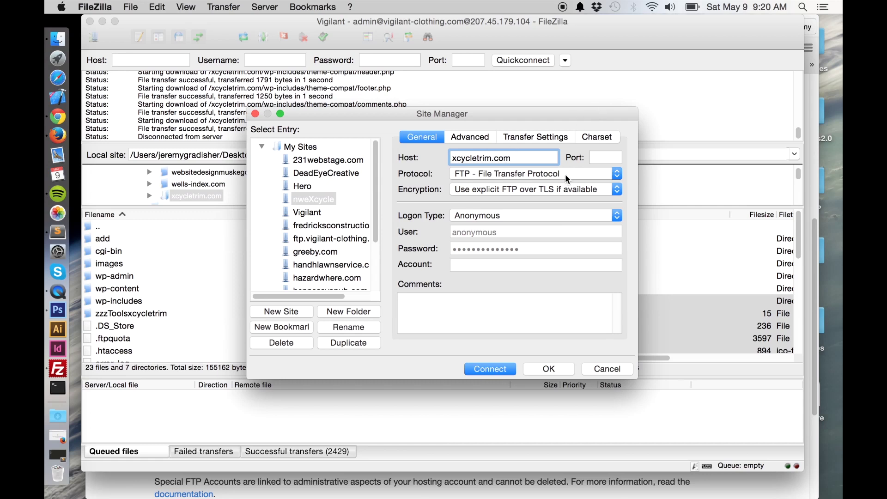
Step: Set the entry's logon type to Normal and fill its password field with the FTP password copied from tysons-info.txt
left_click(617, 216)
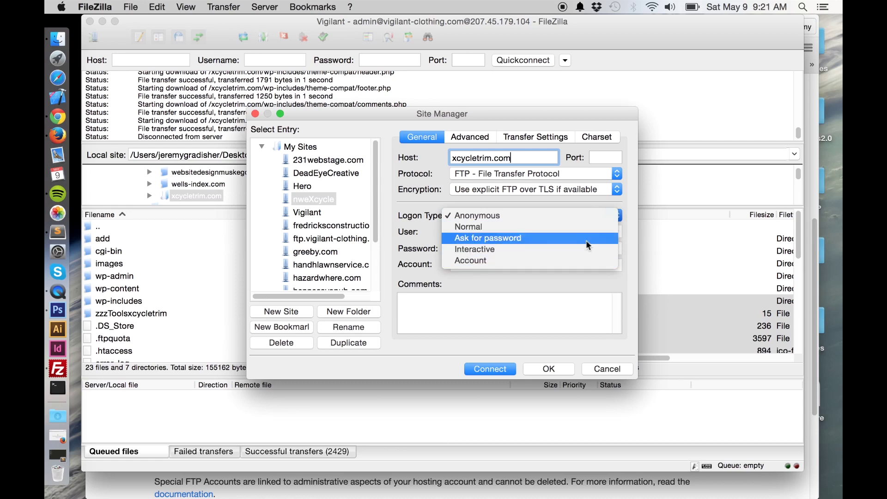
left_click(572, 227)
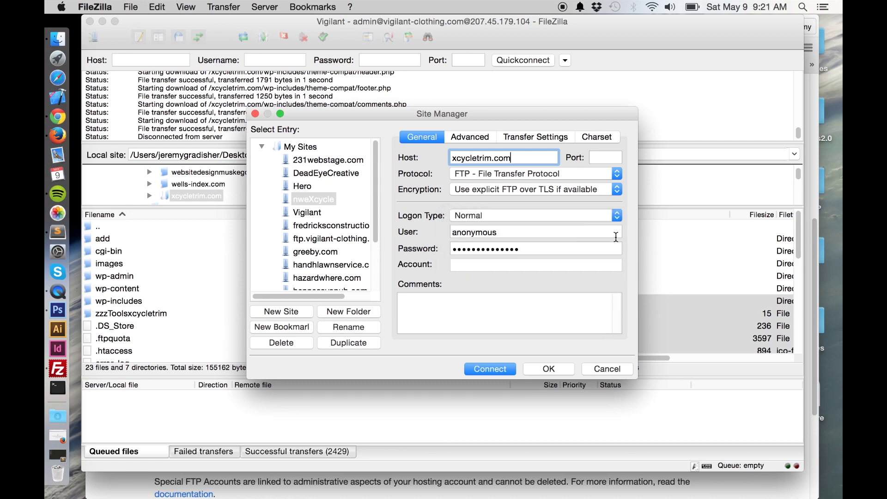
left_click(557, 234)
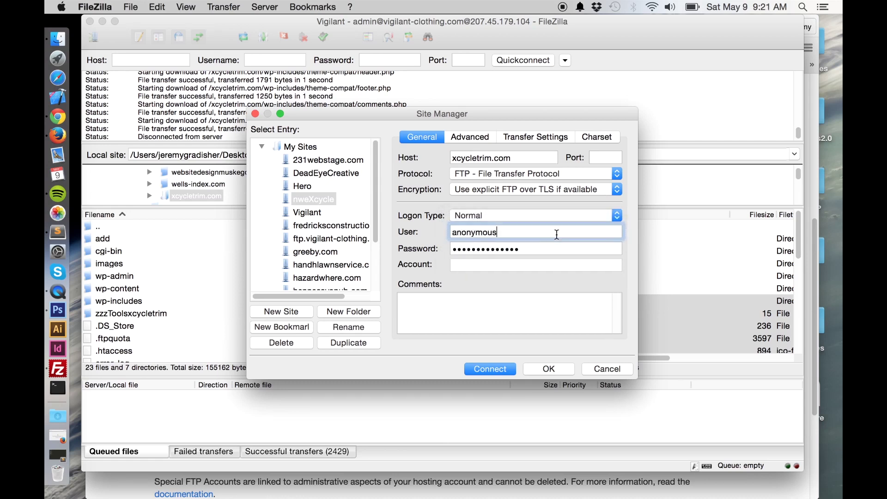
left_click(58, 234)
left_click_drag(108, 274, 159, 273)
key("super+c")
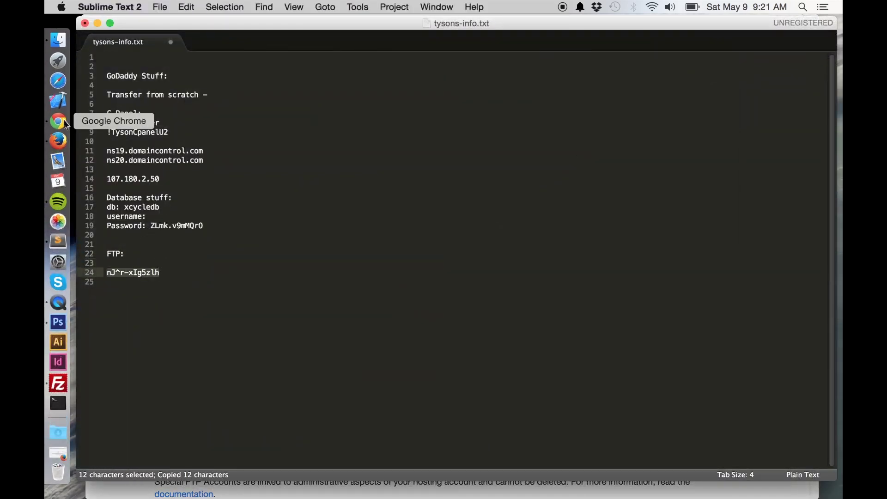
left_click(57, 383)
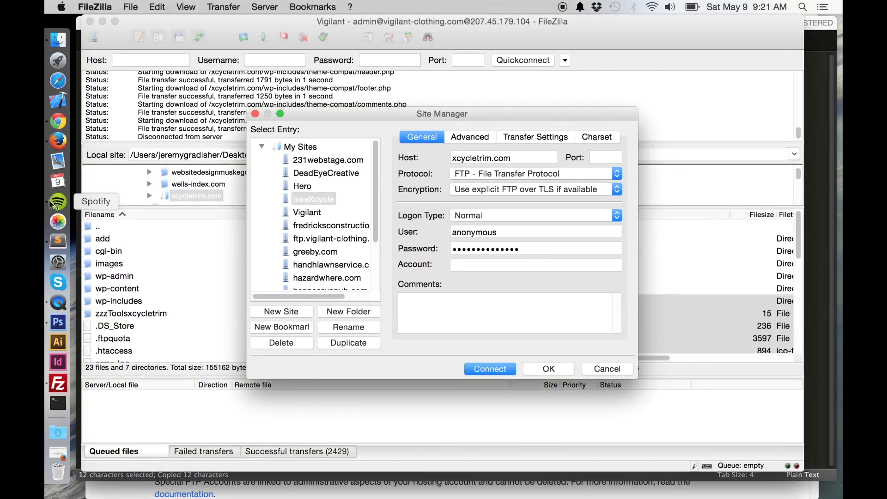
double_click(530, 253)
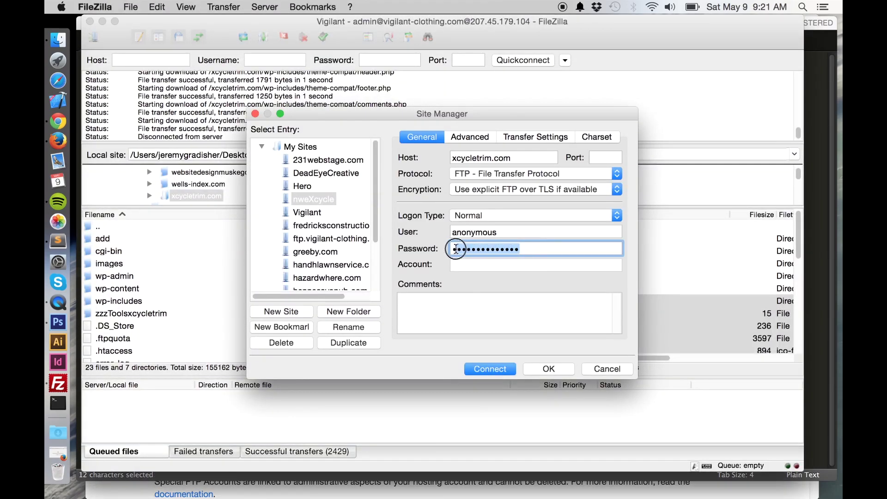
key("super+v")
Step: Enter the new FTP account's full login, including the xcycletrim.com domain, as the user and save the site entry
left_click(462, 232)
double_click(460, 233)
type("a")
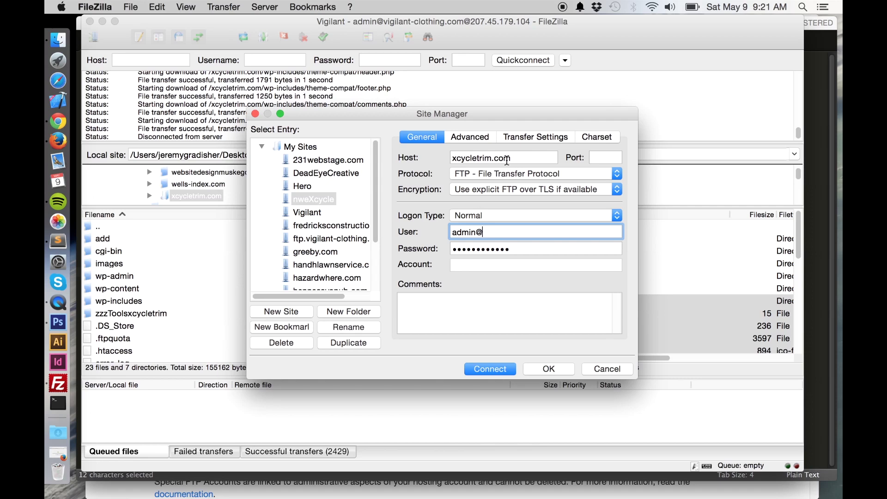
left_click_drag(455, 157, 516, 158)
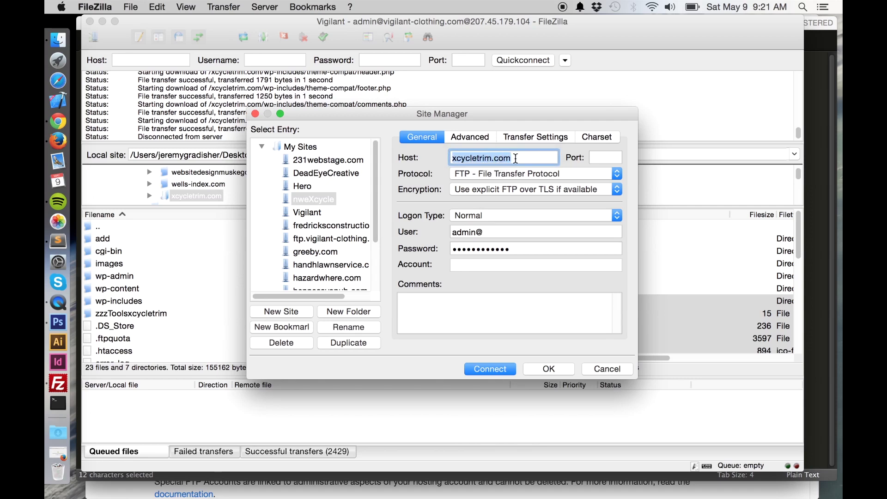
left_click(502, 231)
key("cmd+v")
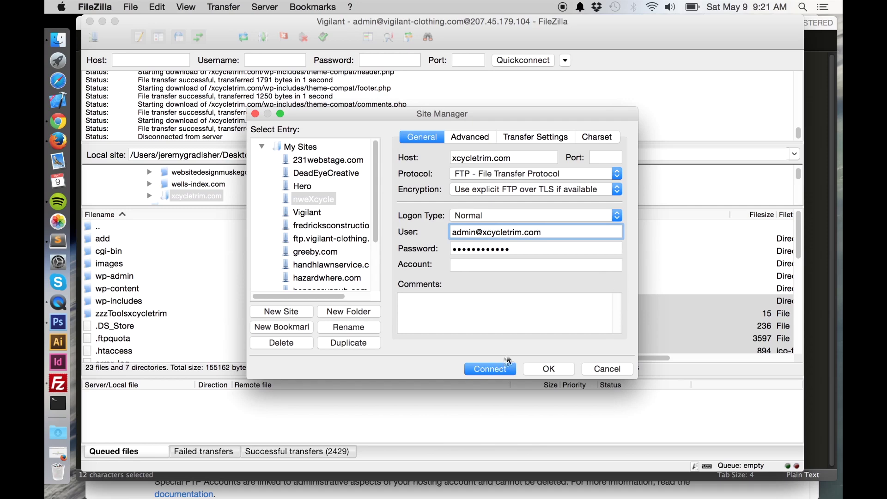
left_click(563, 372)
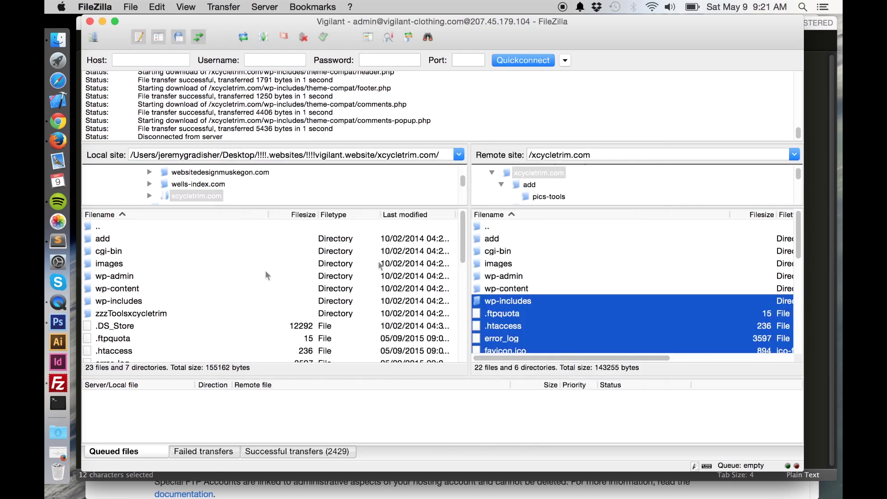
Step: Connect to the nweXcycle site in the current tab, aborting the previous connection and always trusting the server's certificate
left_click(130, 7)
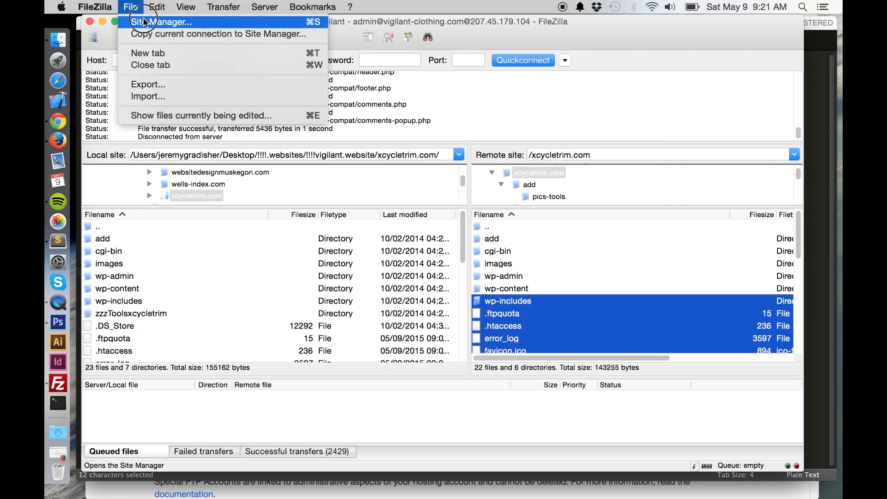
left_click(143, 18)
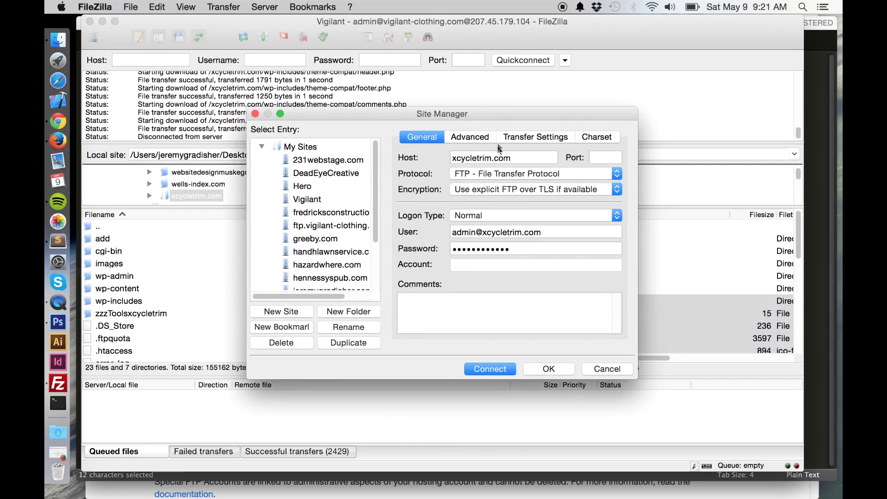
left_click(496, 368)
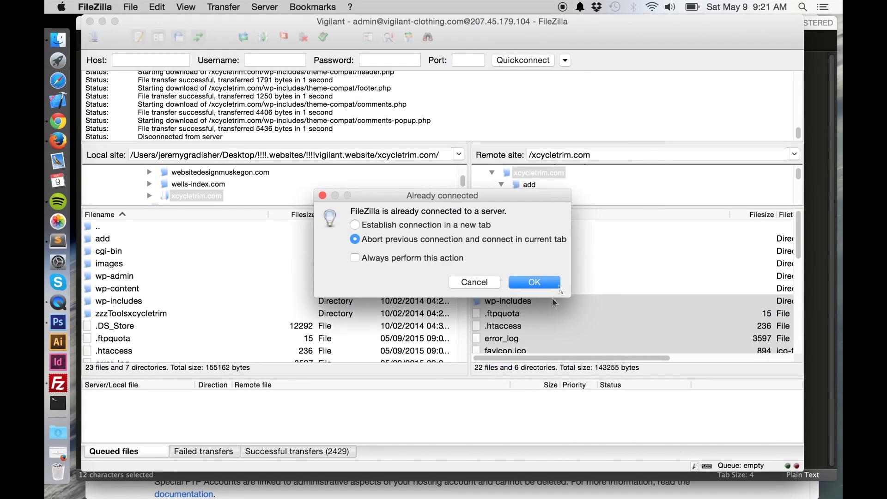
left_click(535, 283)
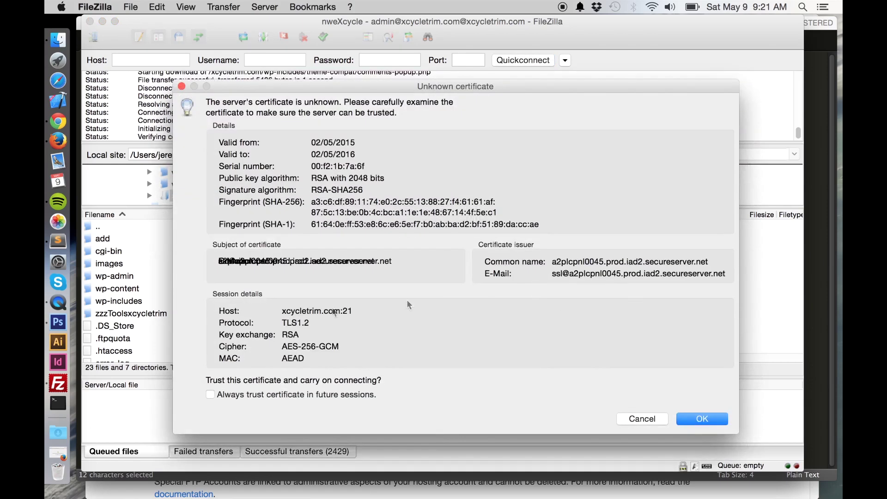
left_click(210, 395)
left_click(701, 418)
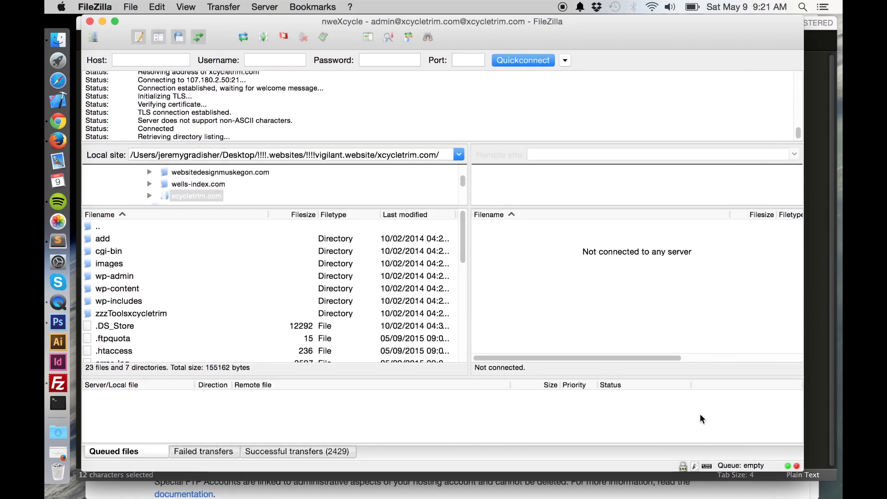
Step: Delete .ftpquota, 404.shtml, home.html and layout-styles.css from the remote root directory
left_click(539, 339)
left_click(481, 252)
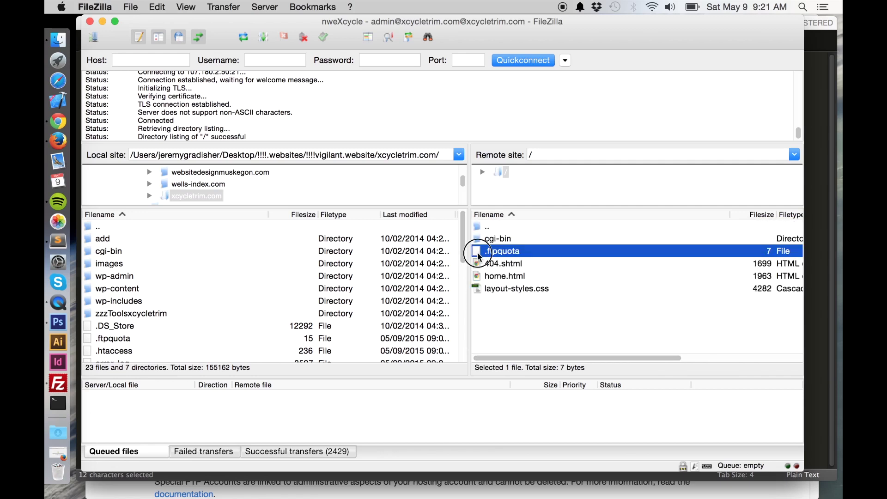
left_click(479, 291, "shift")
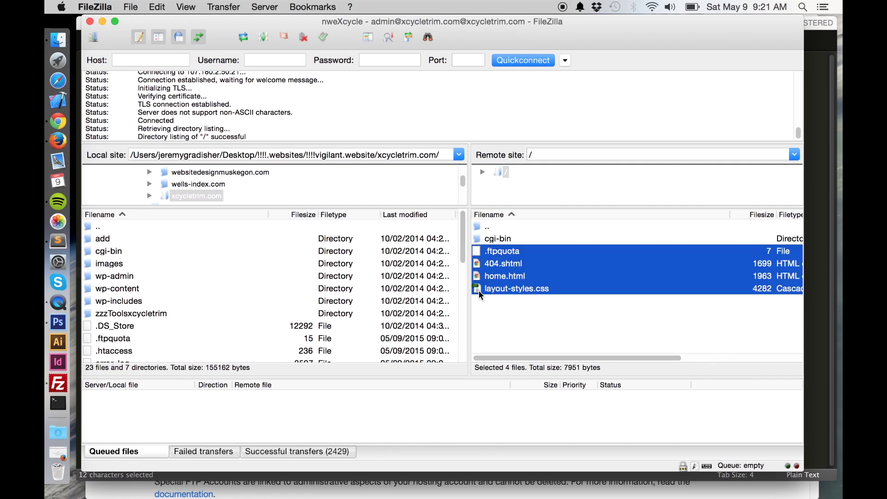
right_click(479, 290)
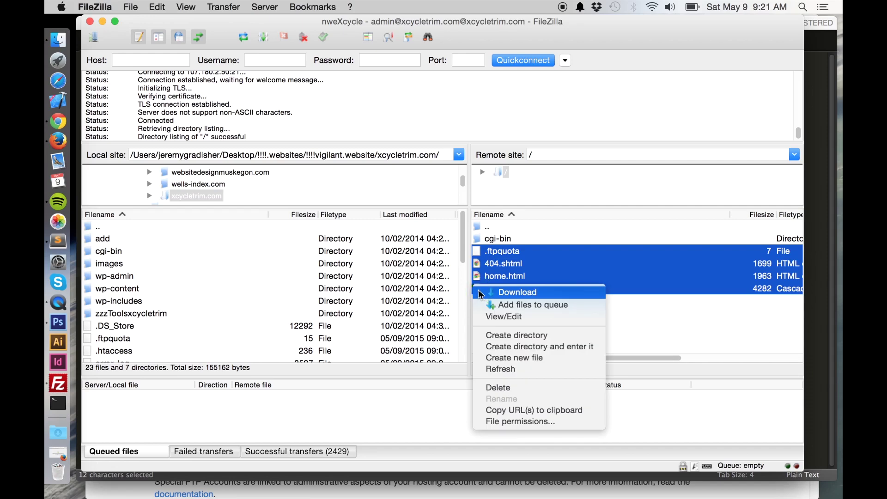
left_click(545, 389)
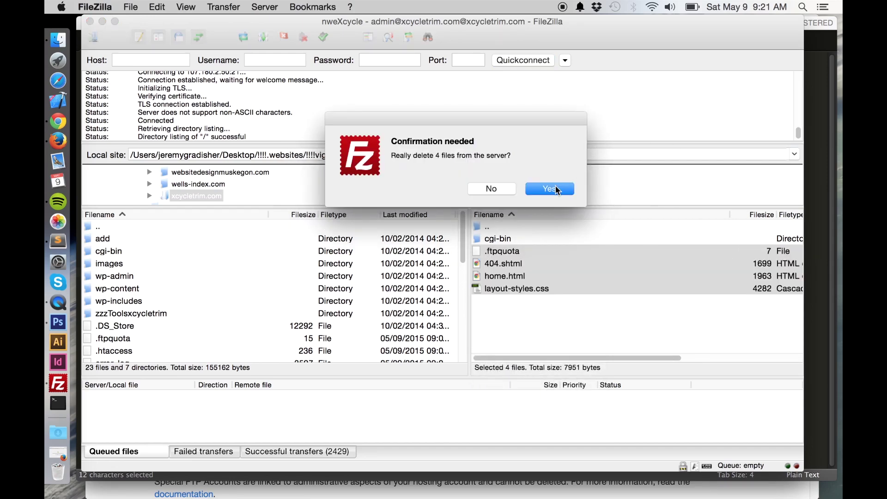
left_click(557, 189)
left_click(57, 122)
left_click(549, 32)
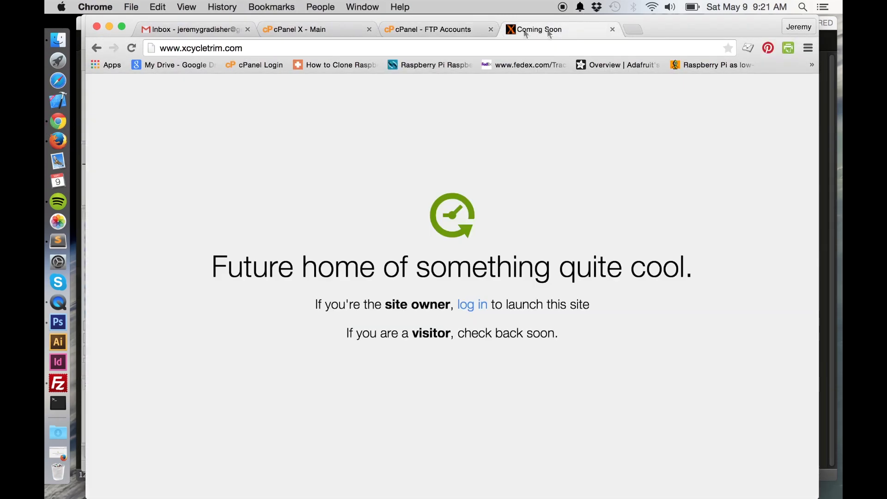
left_click(129, 49)
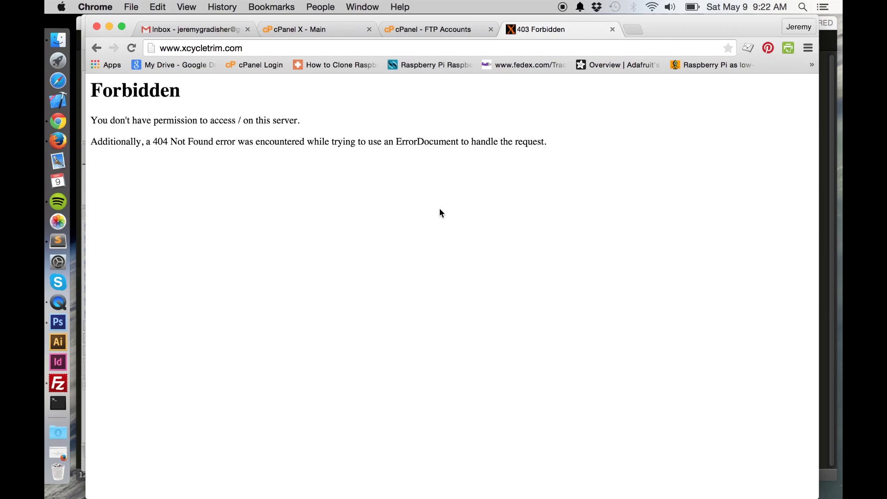
left_click(563, 7)
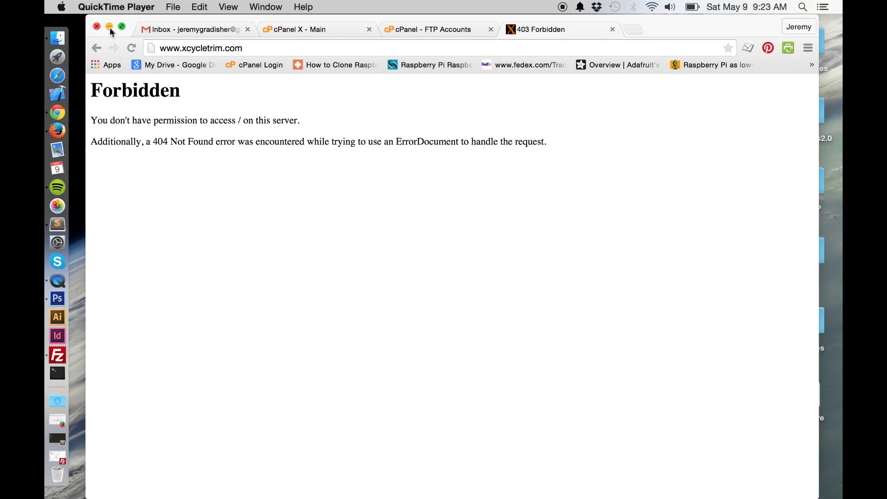
Step: Return to FileZilla and upload all local xcycletrim.com folders and files, from add through xmlrpc.php, to the remote root
left_click(110, 26)
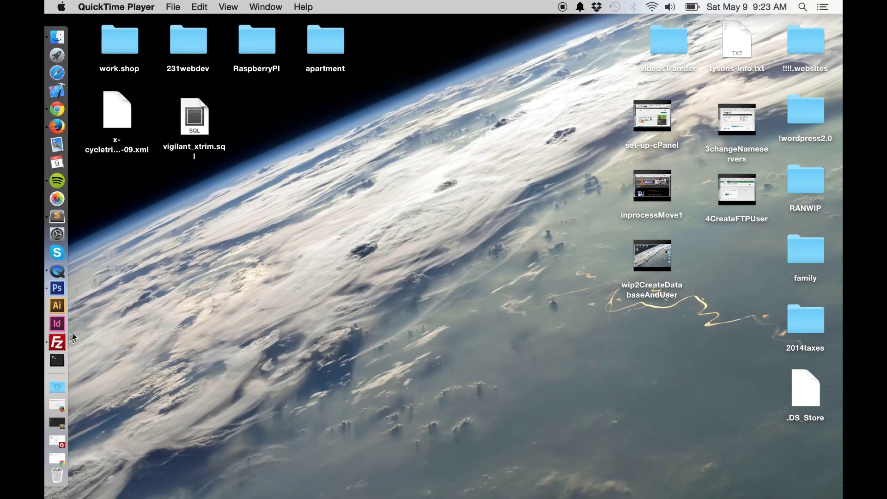
left_click(57, 342)
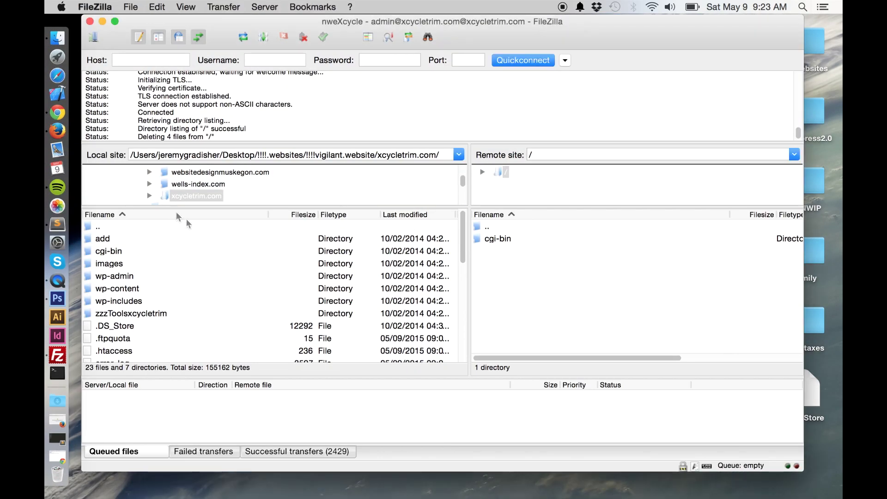
left_click(98, 239)
scroll(113, 272, "down", 6)
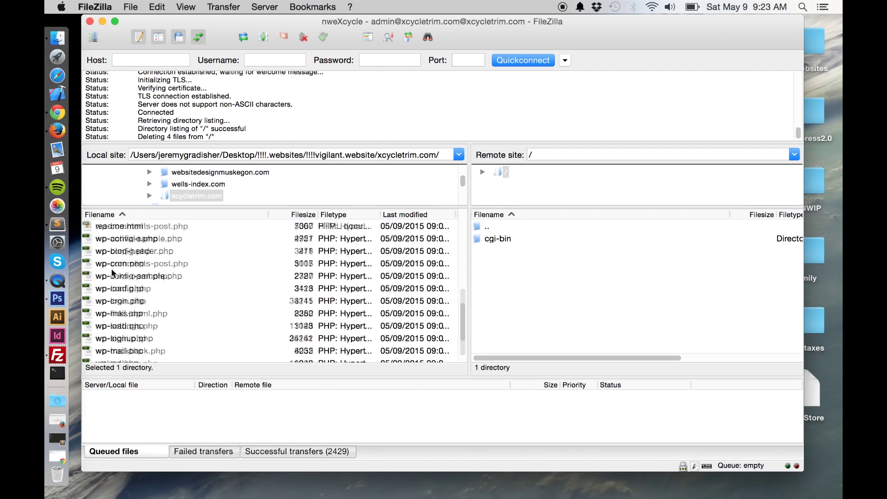
left_click(91, 354, "shift")
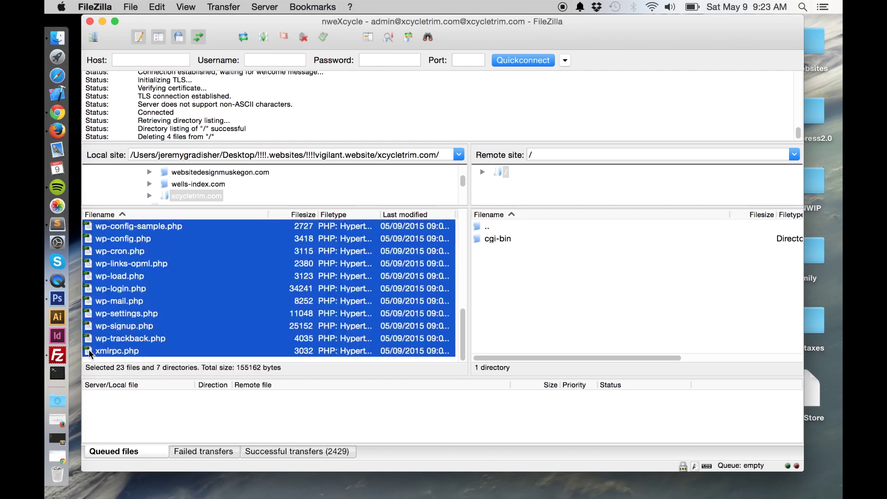
right_click(91, 353)
left_click(136, 354)
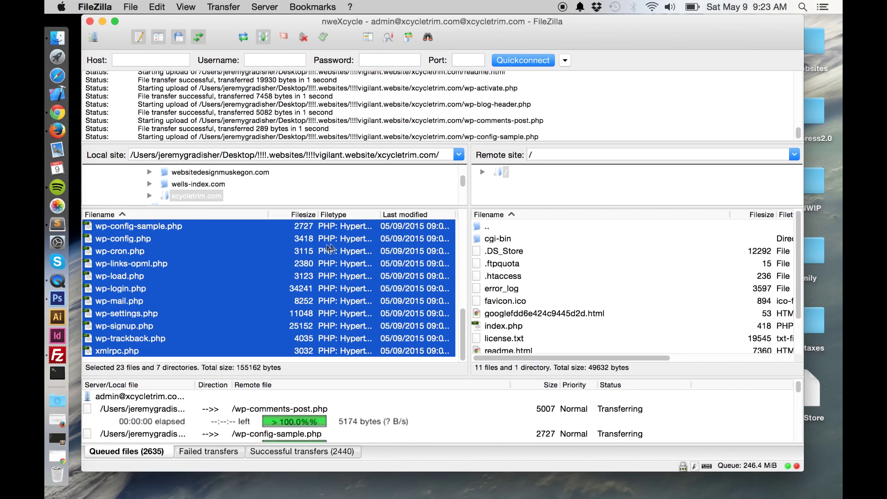
Step: Check the upload's progress in FileZilla and minimize the FileZilla and Chrome windows to reveal the desktop
left_click(102, 21)
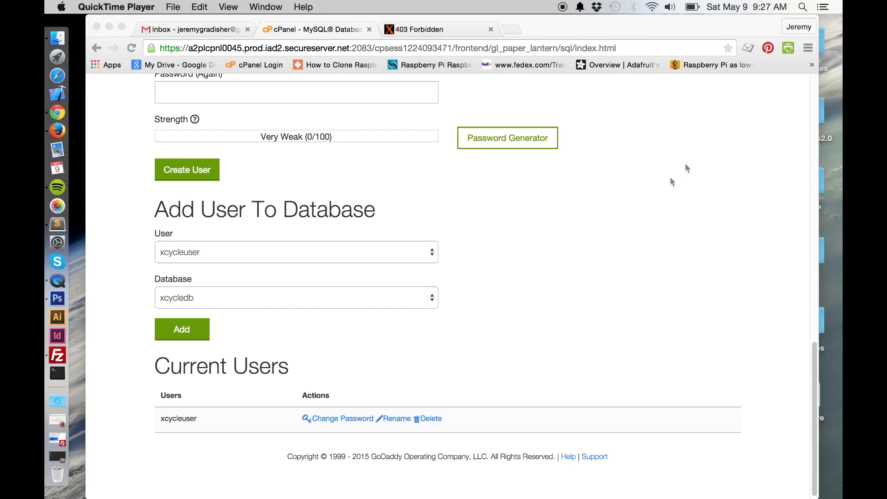
left_click(58, 439)
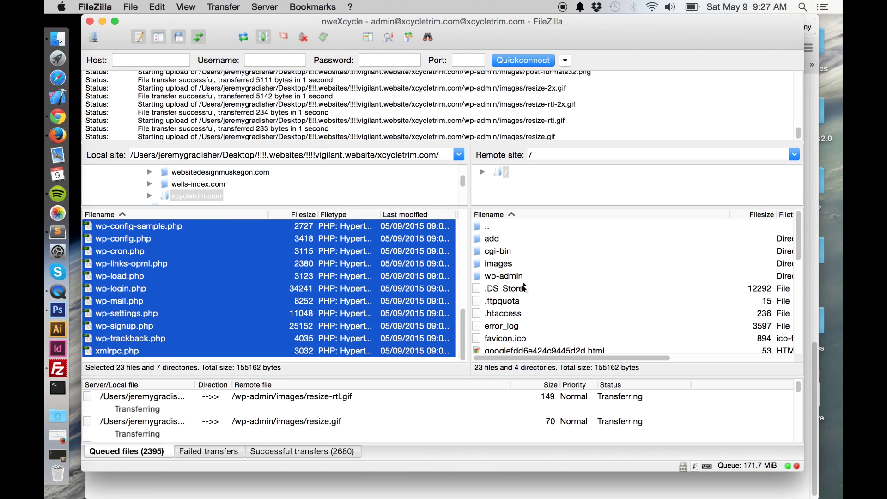
left_click(102, 23)
left_click(586, 283)
left_click(109, 27)
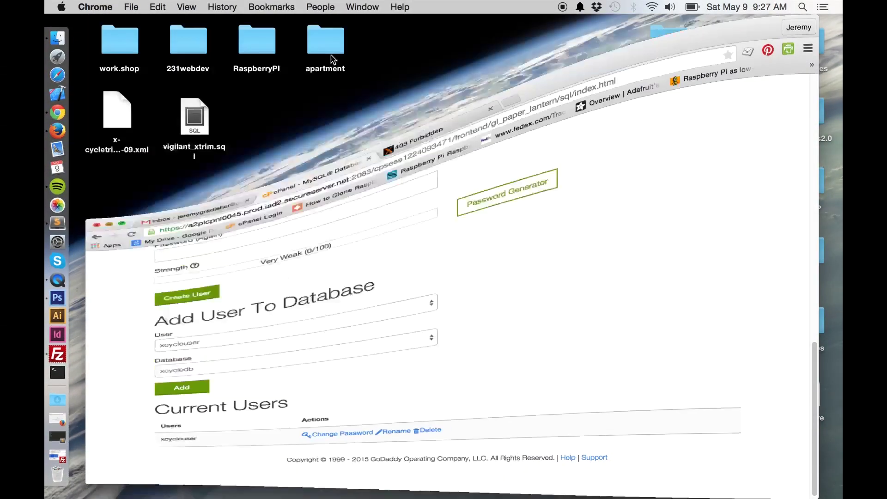
Step: Open the xcycletrim.com folder inside !!!!vigilant.website in the desktop's !!!!.websites folder
left_click(813, 44)
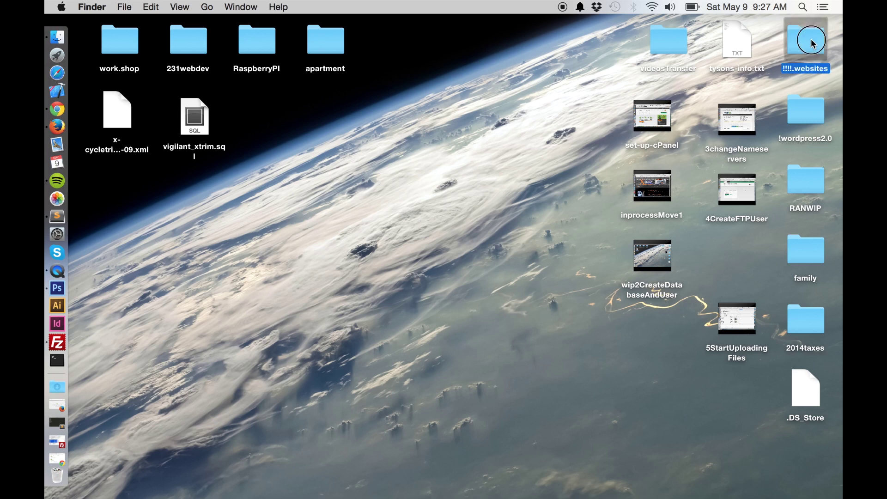
double_click(811, 41)
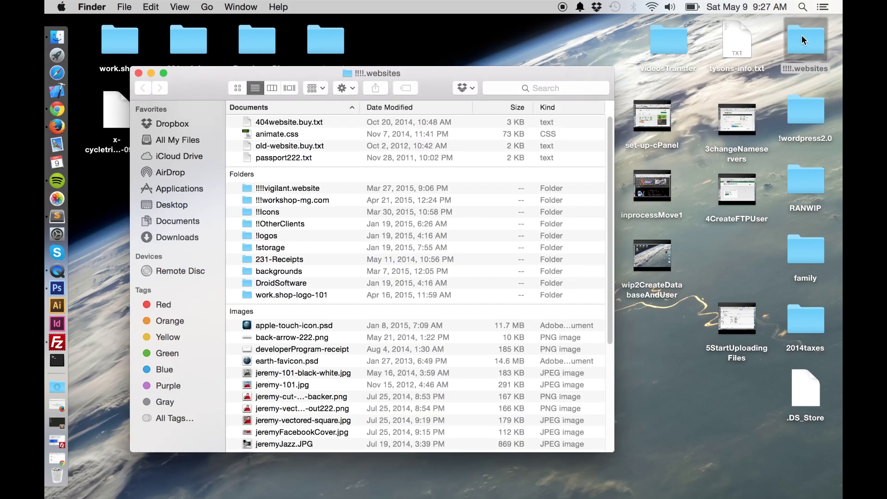
double_click(249, 189)
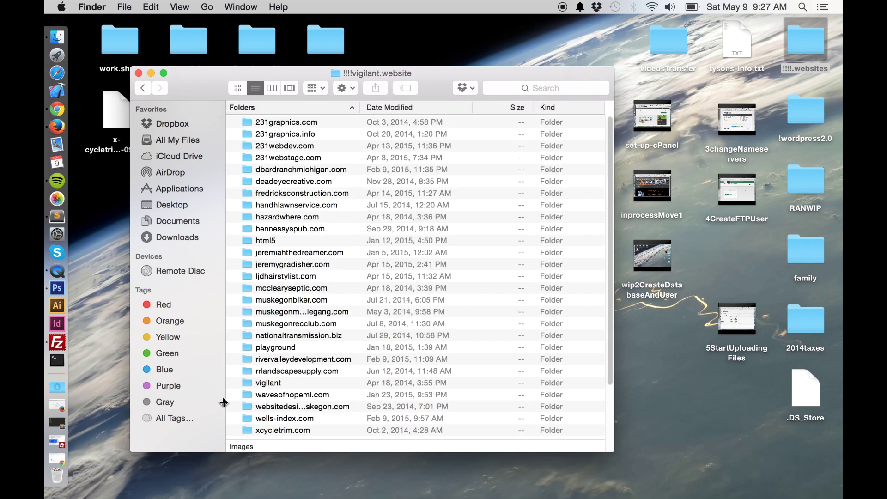
left_click(248, 429)
double_click(248, 430)
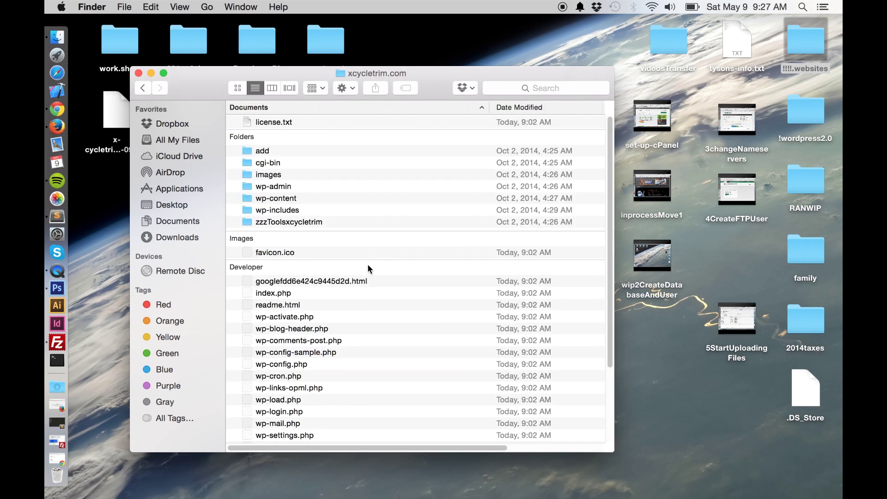
Step: Open the local wp-config.php file in Sublime Text 2 for editing
left_click(250, 369)
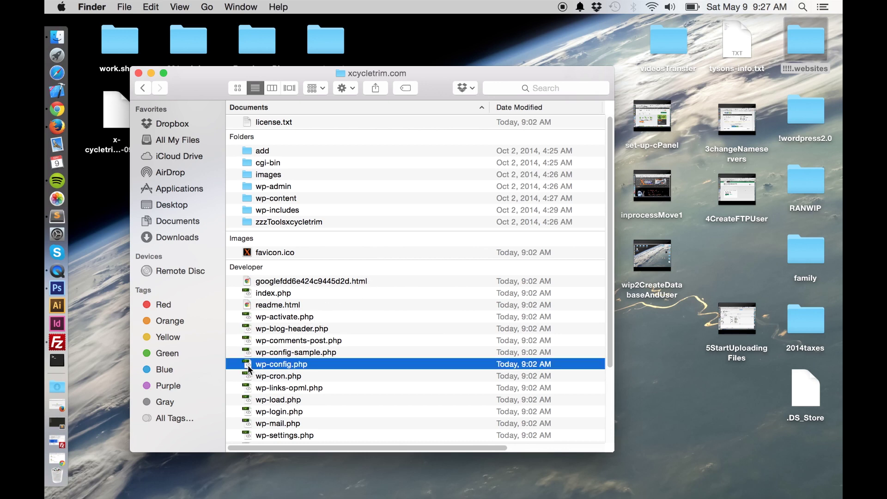
right_click(249, 369)
mouse_move(341, 253)
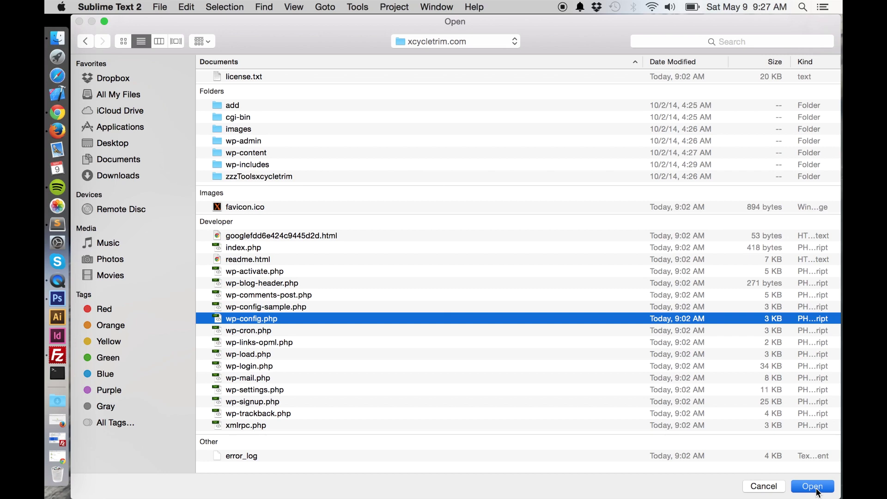
left_click(814, 487)
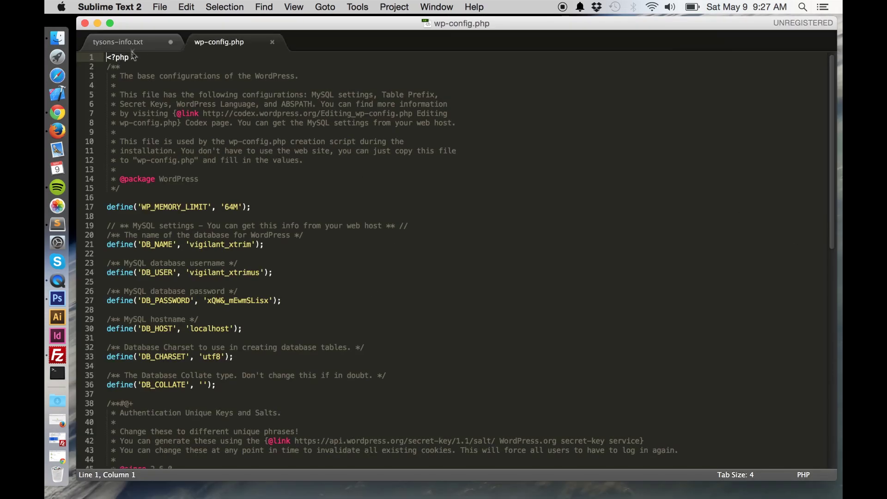
Step: Copy the database name from tysons-info.txt and set DB_NAME in wp-config.php to xcycledb
left_click(134, 43)
left_click_drag(126, 206, 161, 209)
key("super+c")
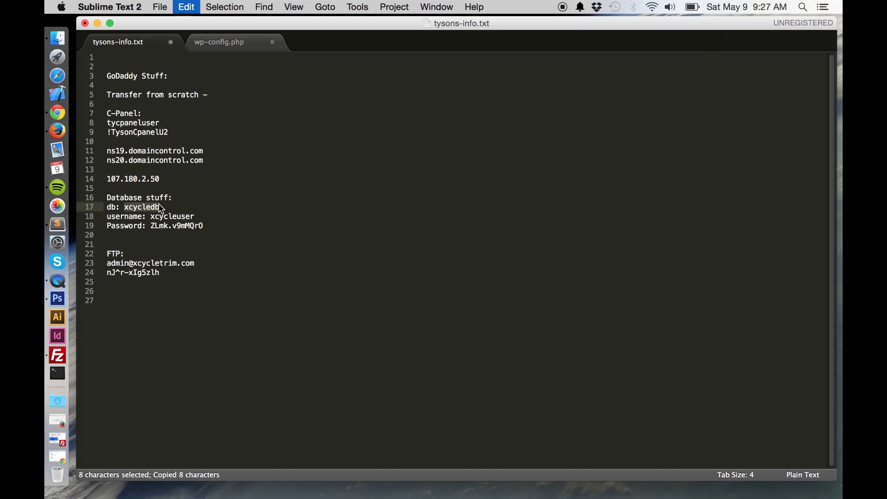
left_click(237, 43)
scroll(297, 250, "down", 2)
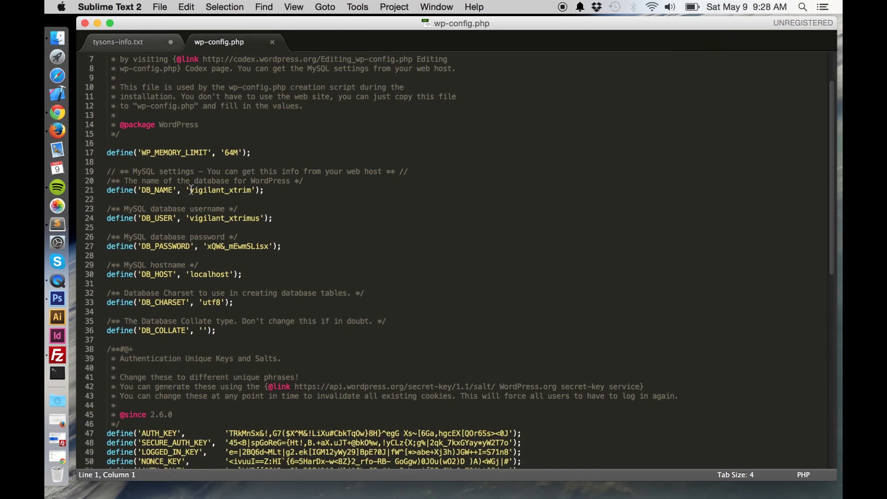
left_click_drag(189, 190, 254, 191)
key("super+v")
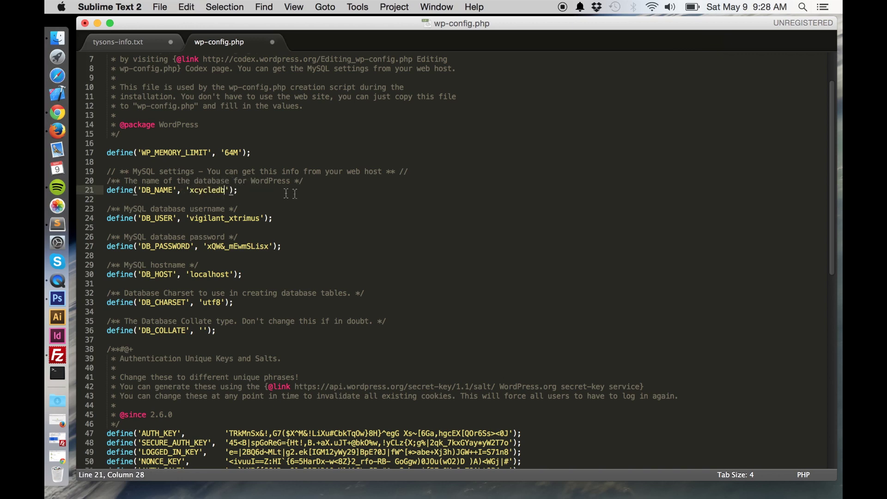
Step: Copy the database username from tysons-info.txt and set DB_USER in wp-config.php to xcycleuser
left_click(144, 46)
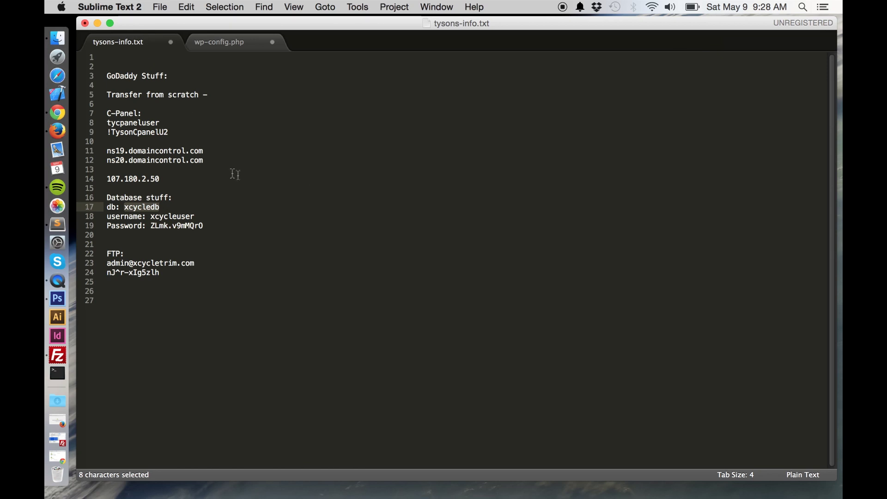
left_click_drag(152, 216, 196, 216)
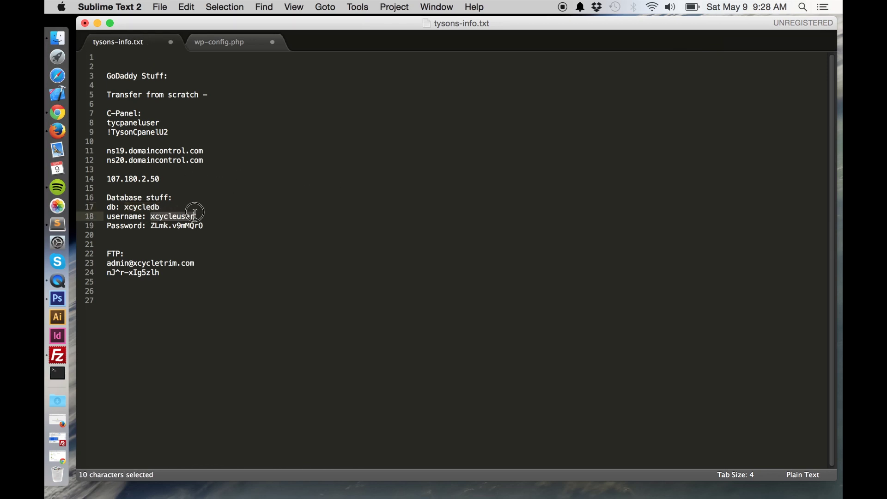
key("super+c")
left_click(229, 44)
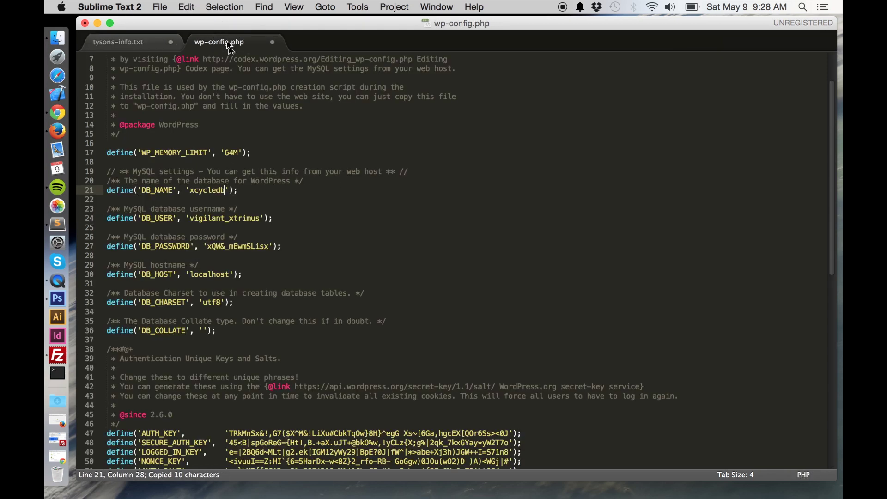
left_click_drag(208, 247, 264, 247)
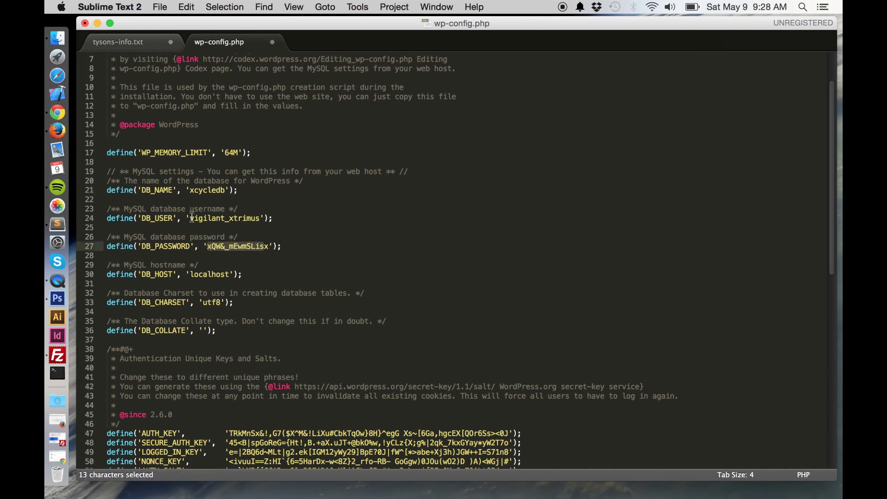
left_click_drag(190, 219, 261, 222)
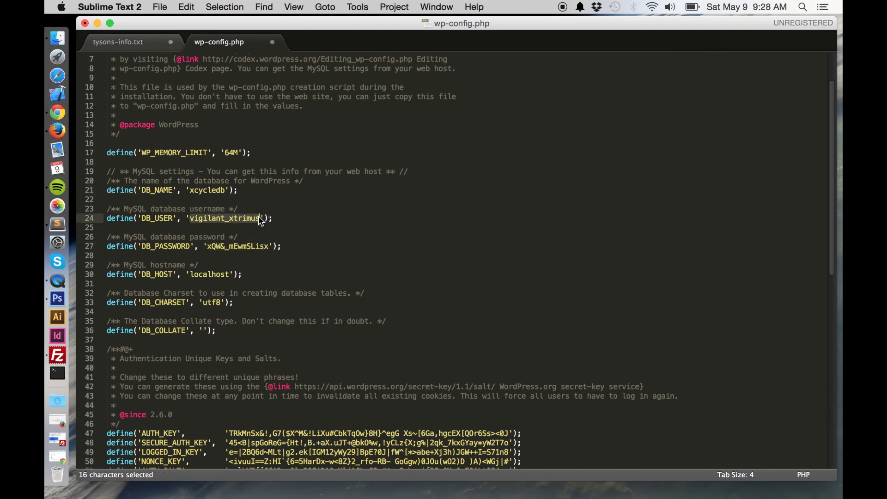
left_click(261, 221)
Step: Replace the DB_PASSWORD value in wp-config.php with the database password from tysons-info.txt and save the file
left_click(160, 42)
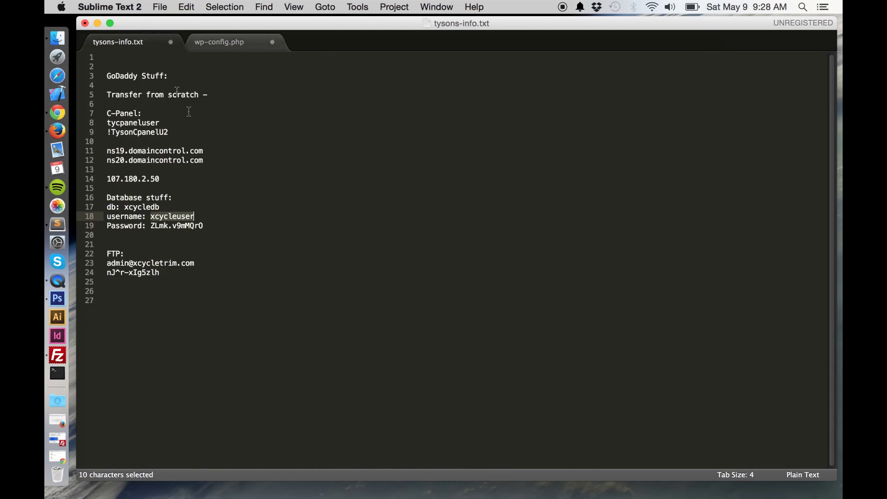
left_click_drag(153, 227, 204, 226)
key("super+c")
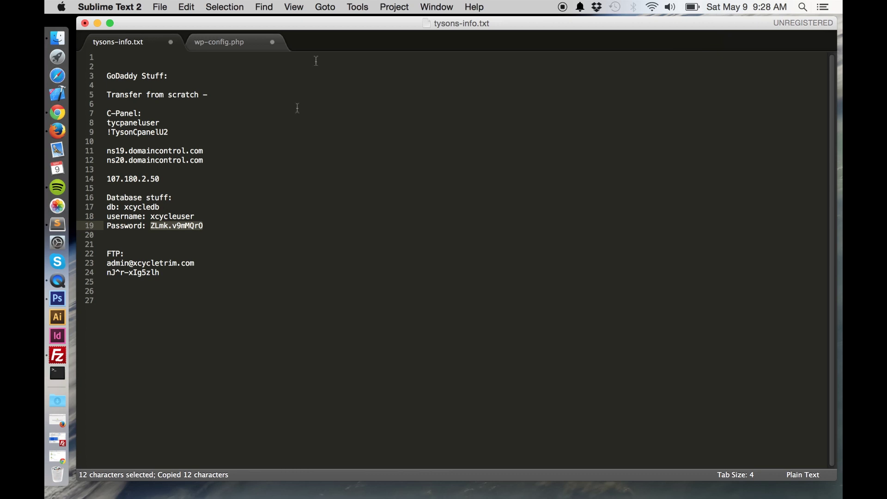
left_click(231, 43)
left_click_drag(208, 246, 268, 243)
key("super+v")
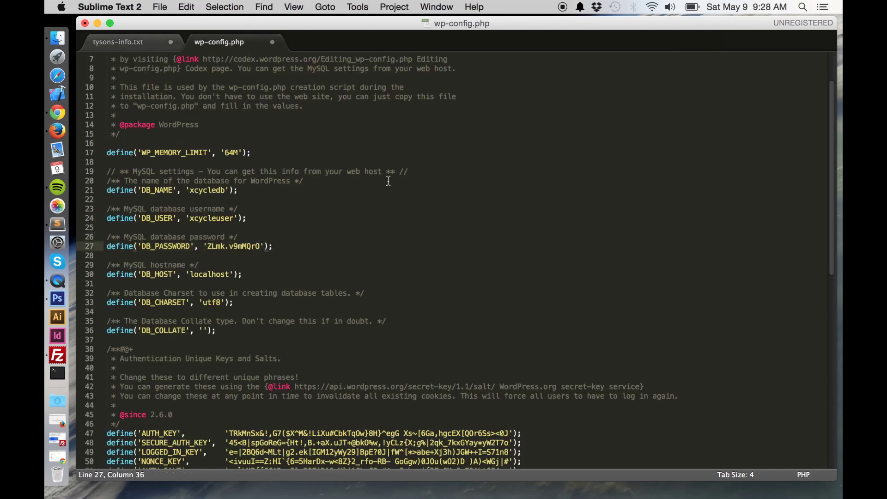
left_click(170, 5)
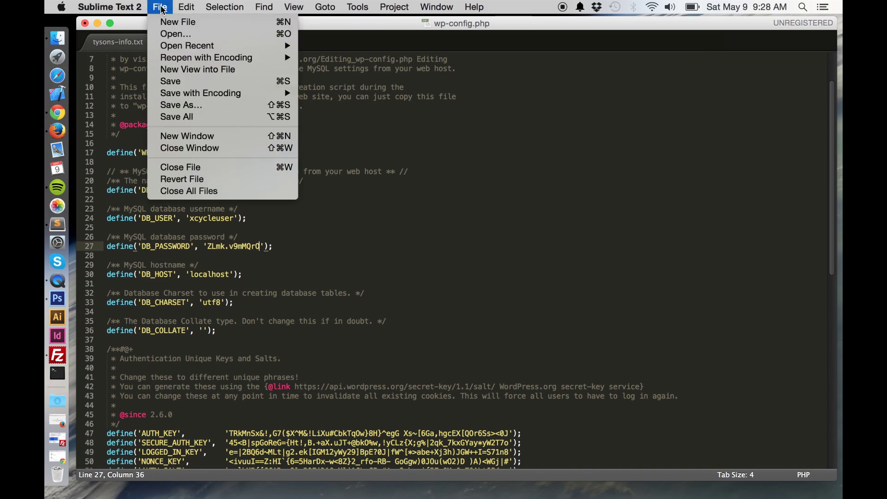
left_click(178, 79)
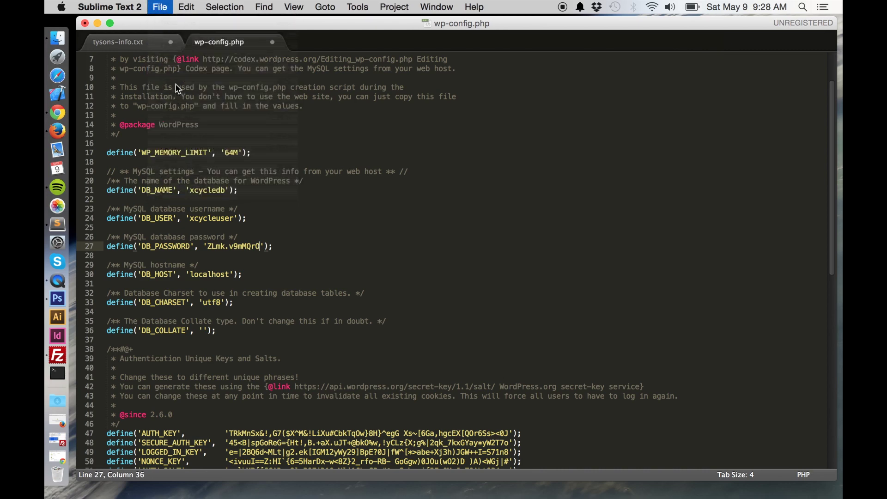
Step: Switch to FileZilla and upload the edited wp-config.php to the remote root
left_click(58, 355)
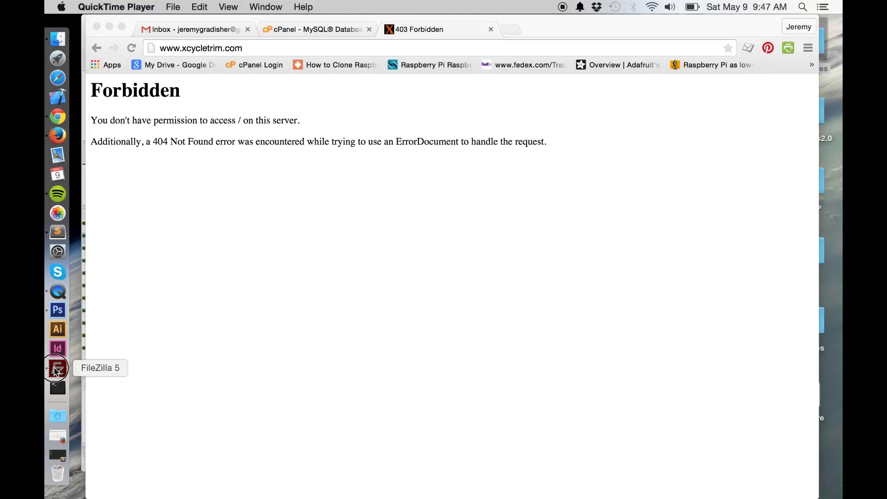
left_click(58, 368)
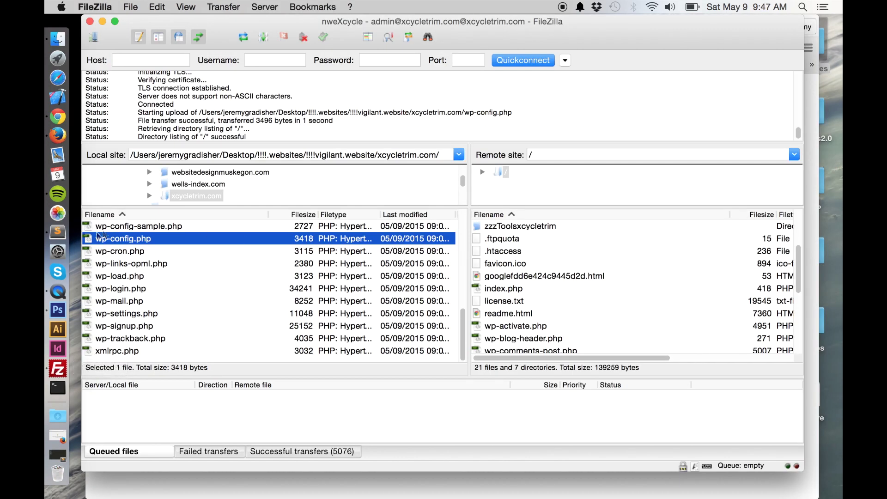
right_click(89, 241)
left_click(121, 240)
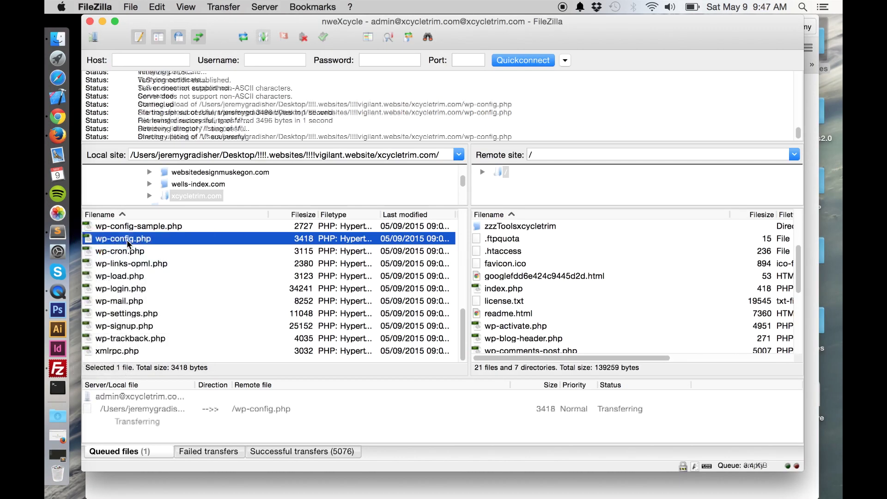
left_click(58, 118)
left_click(132, 48)
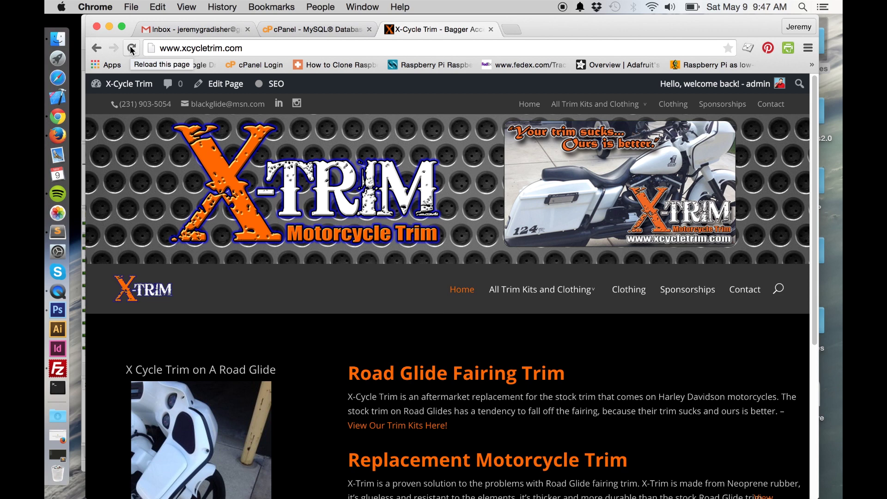
mouse_move(721, 83)
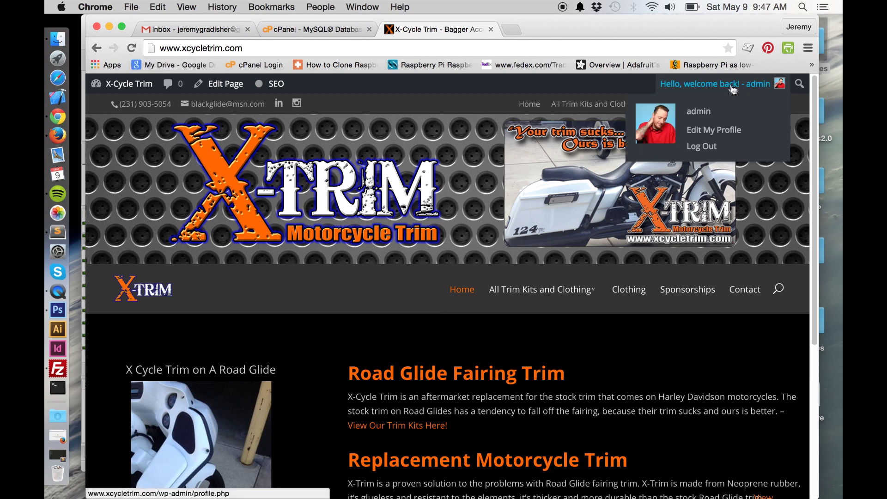
left_click(713, 147)
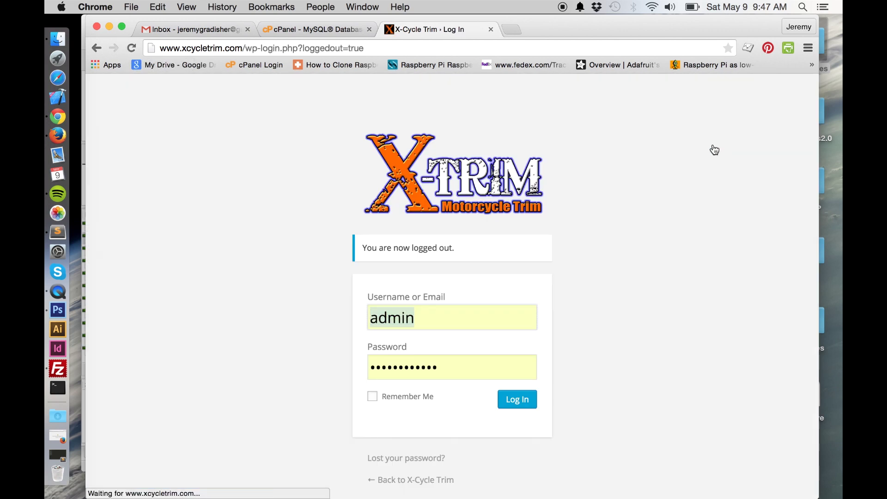
left_click_drag(242, 51, 396, 49)
key("BackSpace")
key("Return")
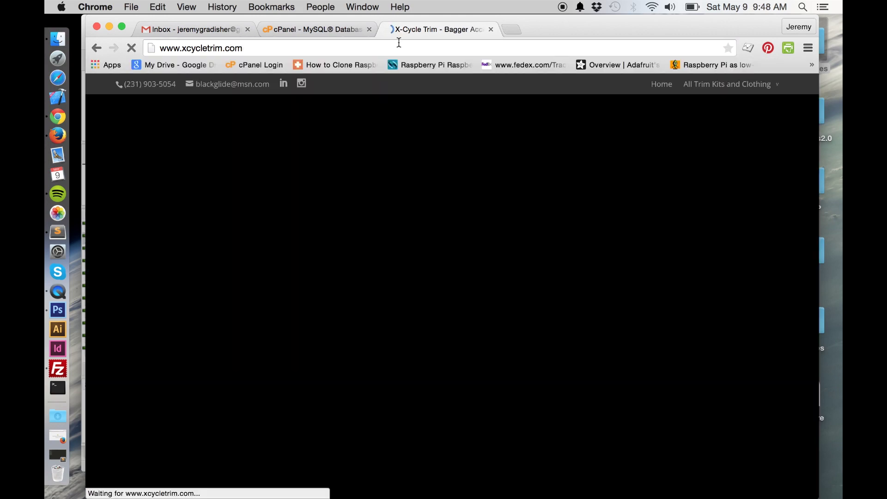
left_click(277, 46)
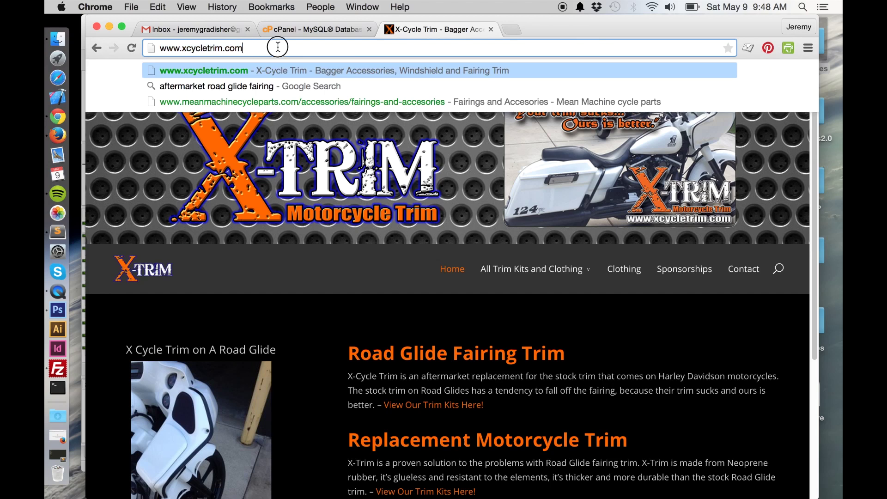
type("/wp-")
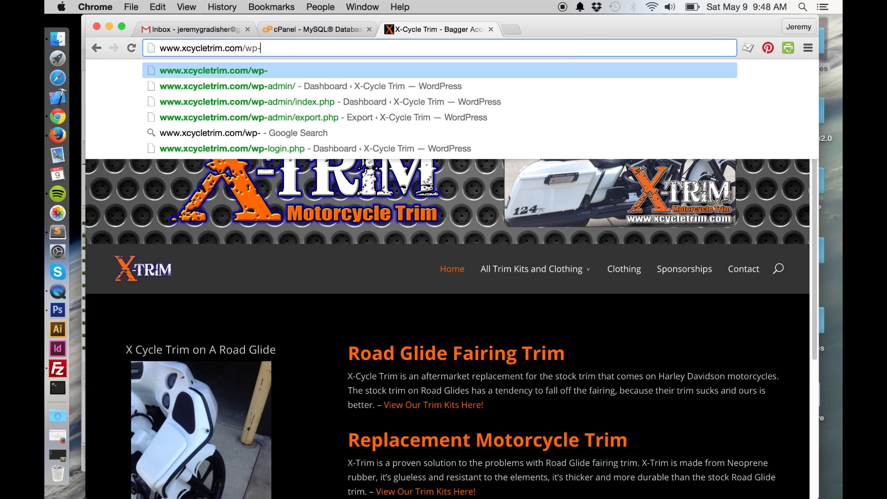
type("login")
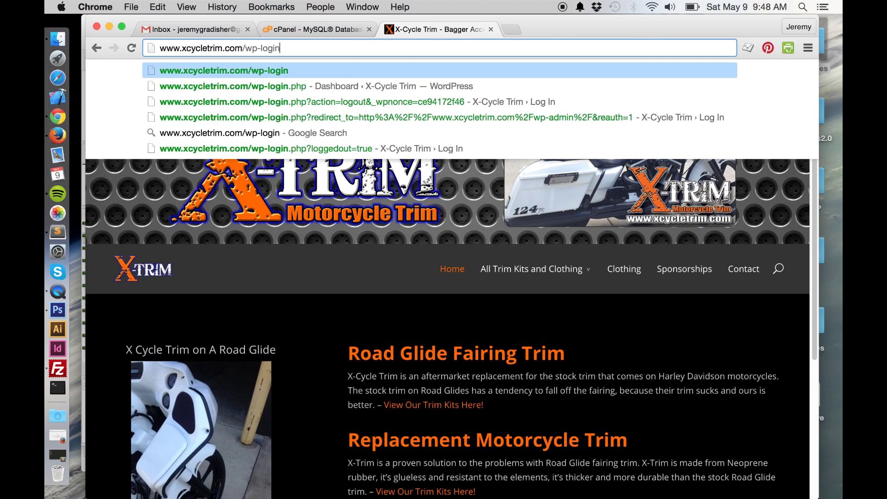
type(".php")
key("Return")
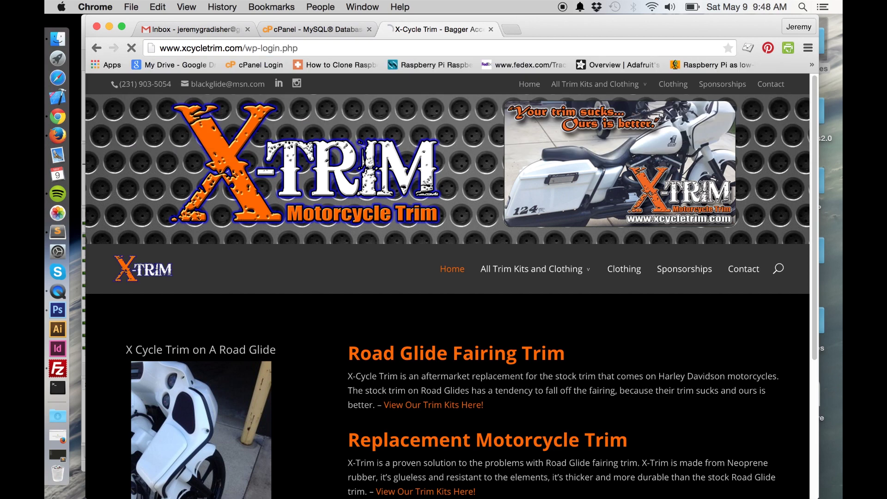
left_click(527, 364)
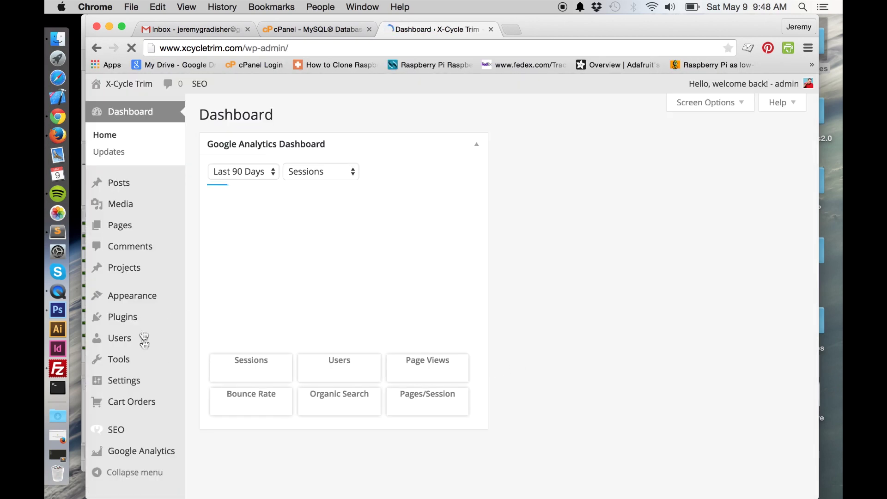
Step: Look over the dashboard and open the WordPress Permalinks settings
scroll(168, 372, "down", 10)
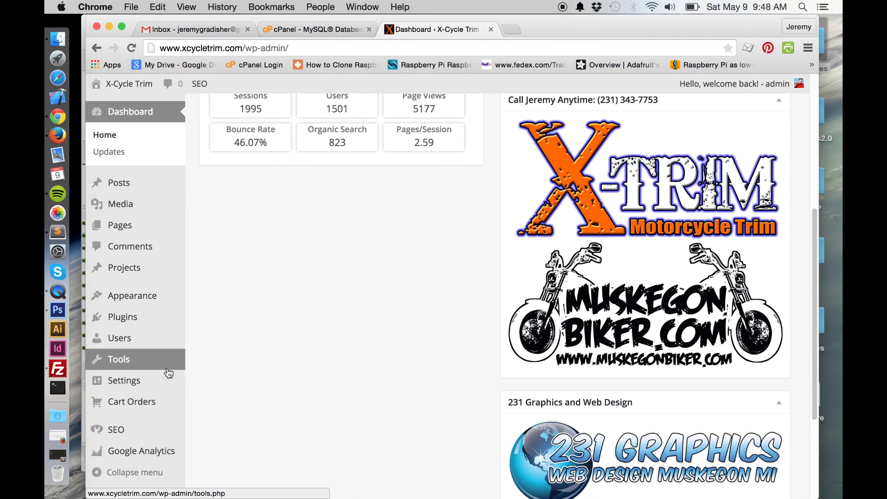
mouse_move(139, 458)
mouse_move(151, 384)
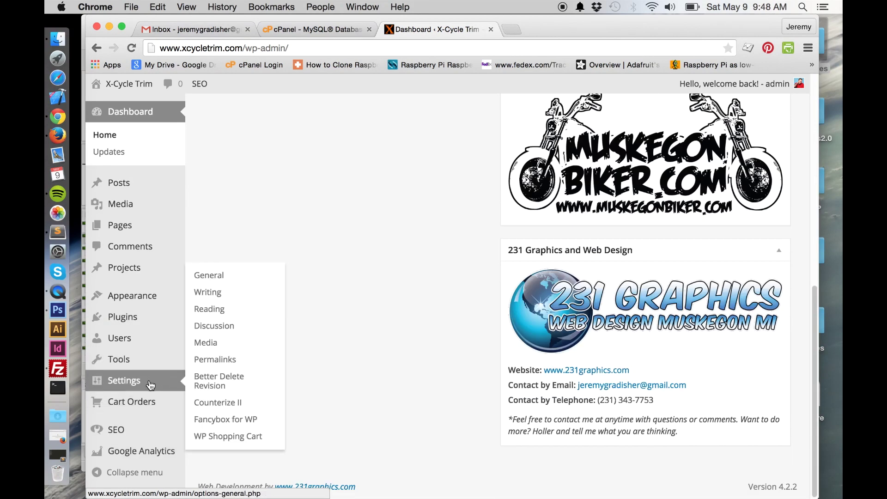
left_click(235, 360)
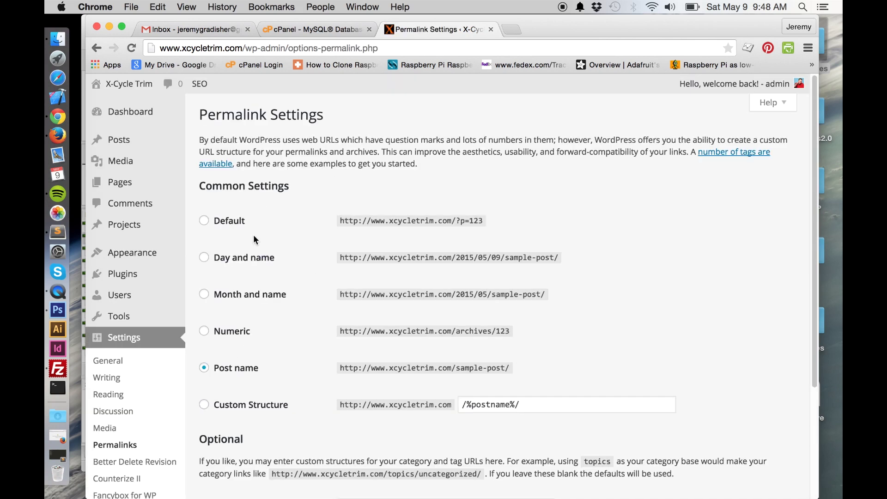
Step: Save the permalink structure as Default, and set it back to Post name with a second save to refresh the permalinks
left_click(204, 221)
scroll(325, 248, "down", 5)
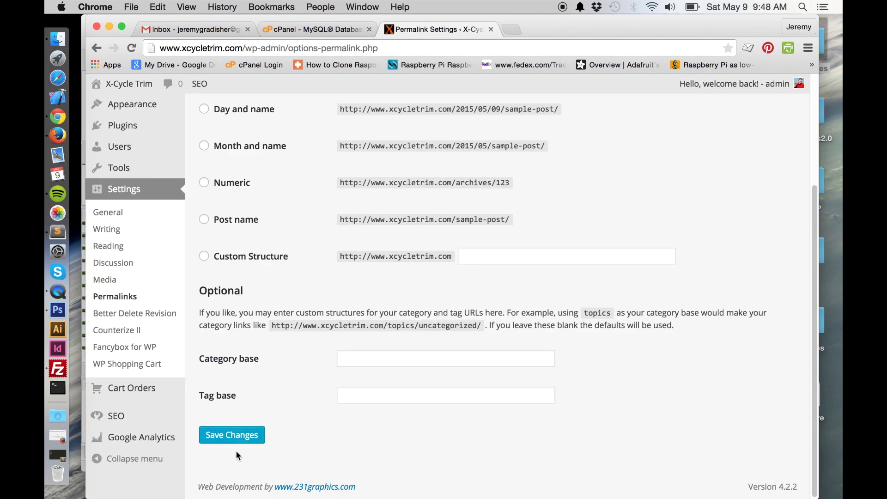
left_click(247, 435)
scroll(248, 429, "down", 6)
left_click(206, 220)
left_click(240, 439)
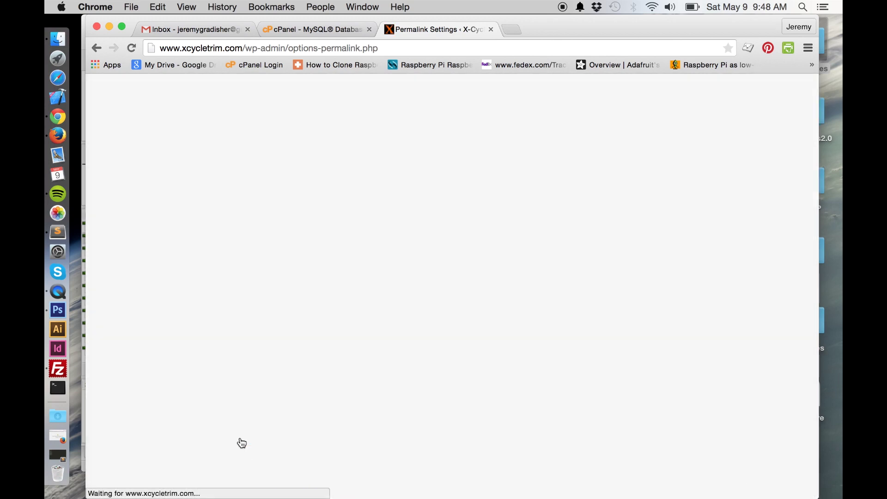
Step: Visit the X-Cycle Trim site and check its permalinks by opening the trim kits page and the Clothing page
mouse_move(139, 86)
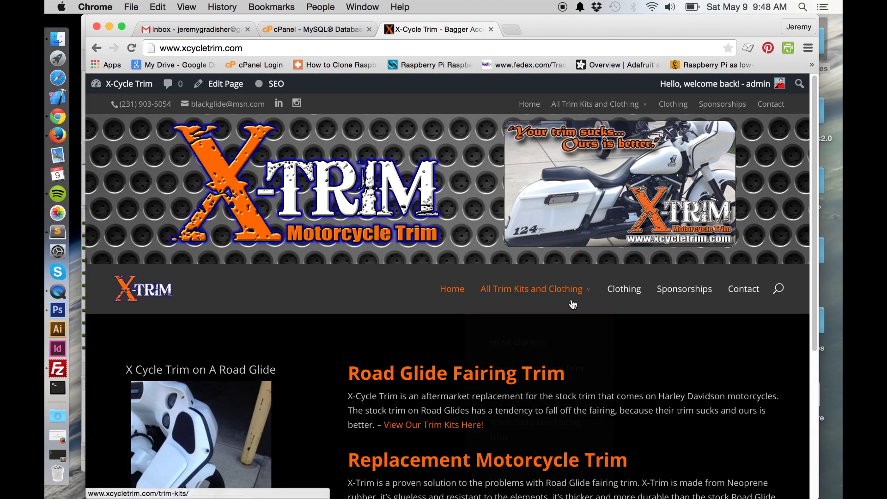
mouse_move(566, 294)
left_click(537, 349)
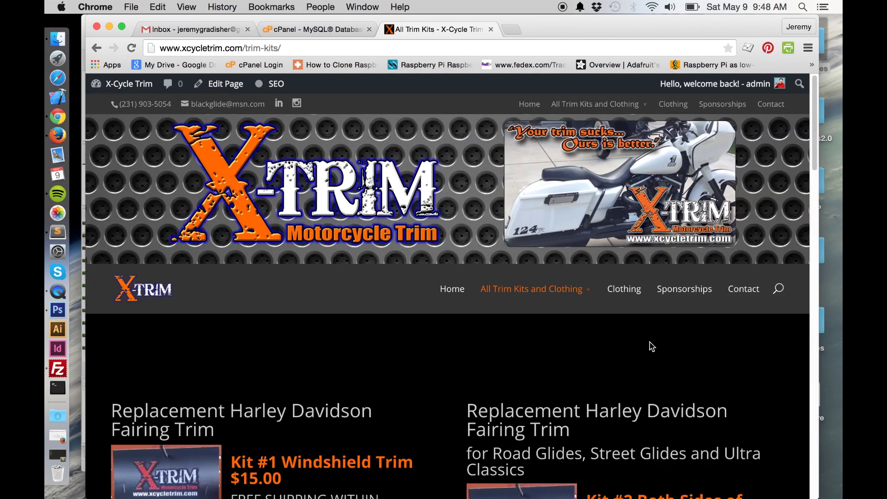
left_click(636, 293)
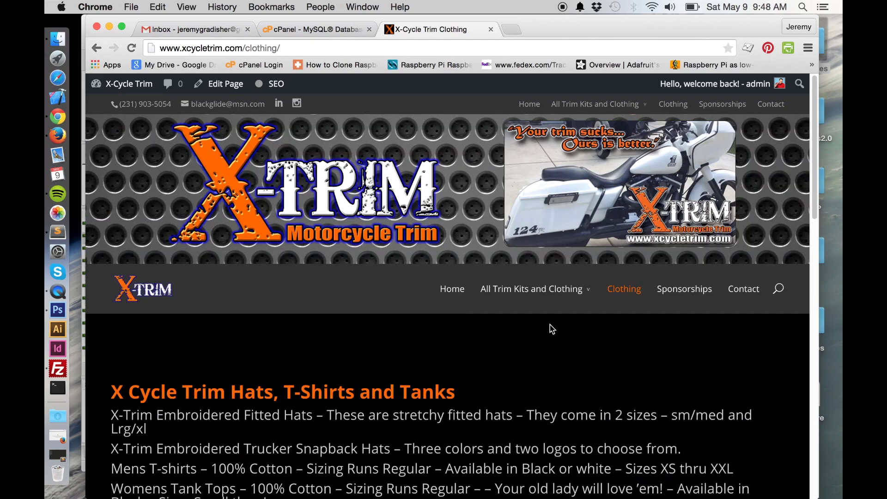
Step: Open 231webdev.com in a new browser tab
left_click(513, 31)
type("231")
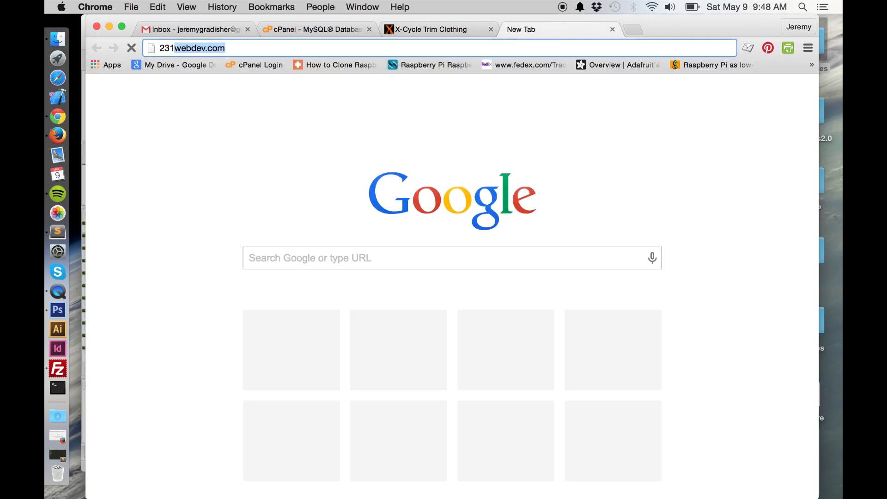
key("Return")
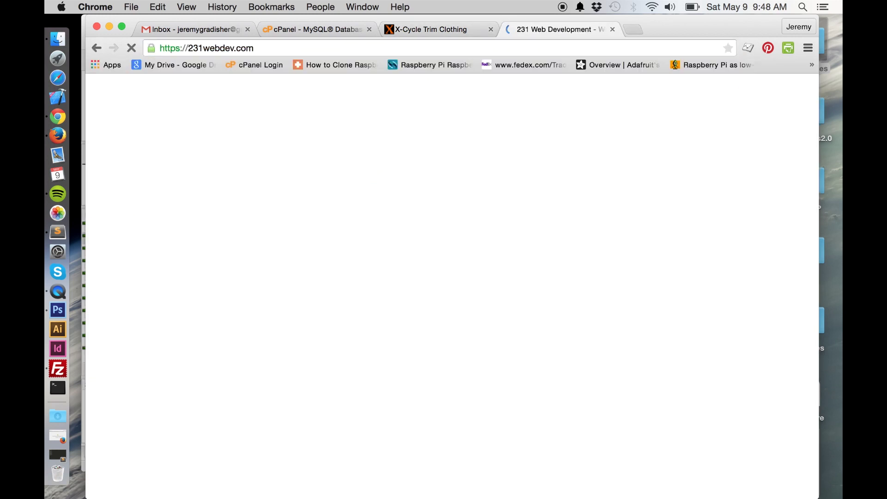